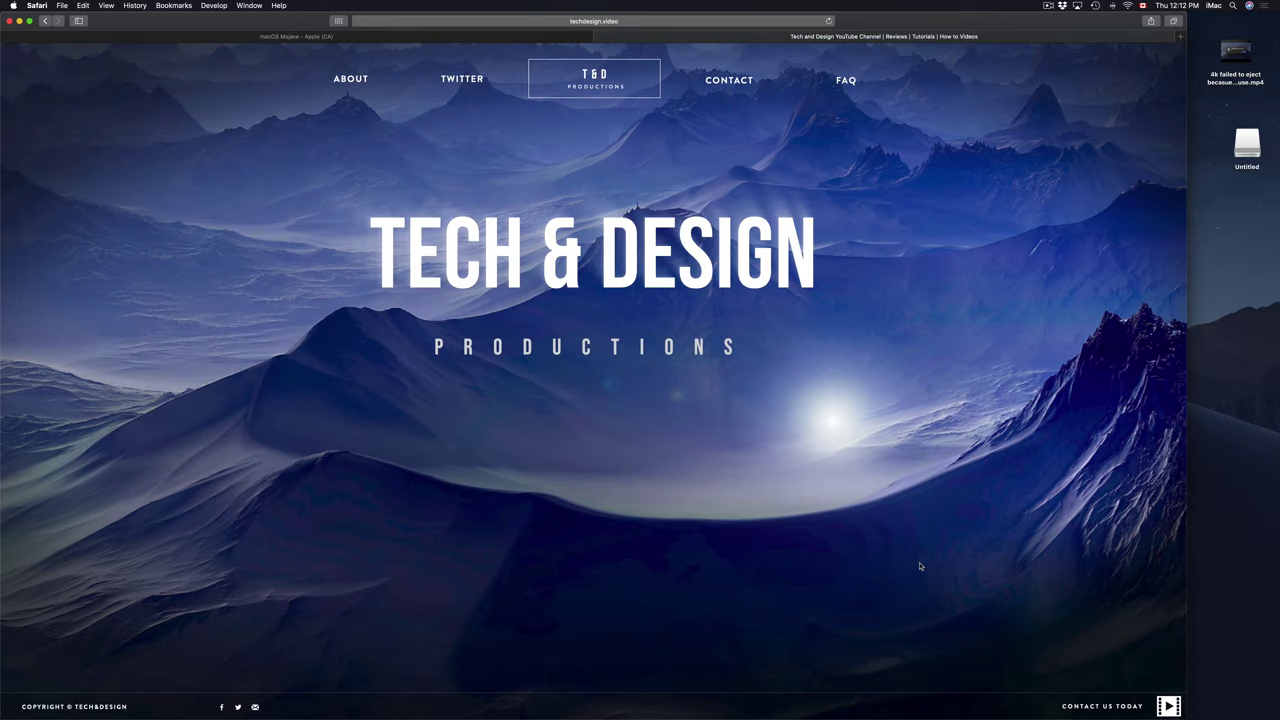
- Launch Disk Utility from the Spotlight search results for 'disk utility'
mouse_move(897, 705)
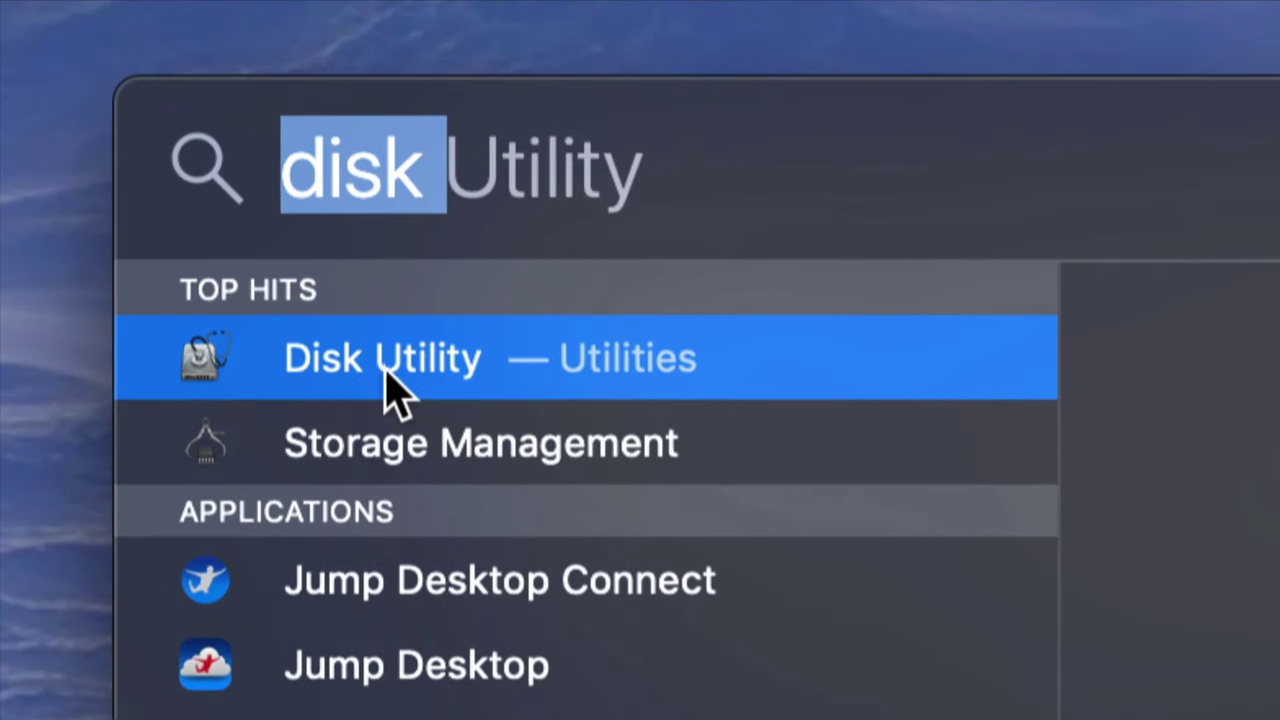
left_click(405, 371)
double_click(405, 371)
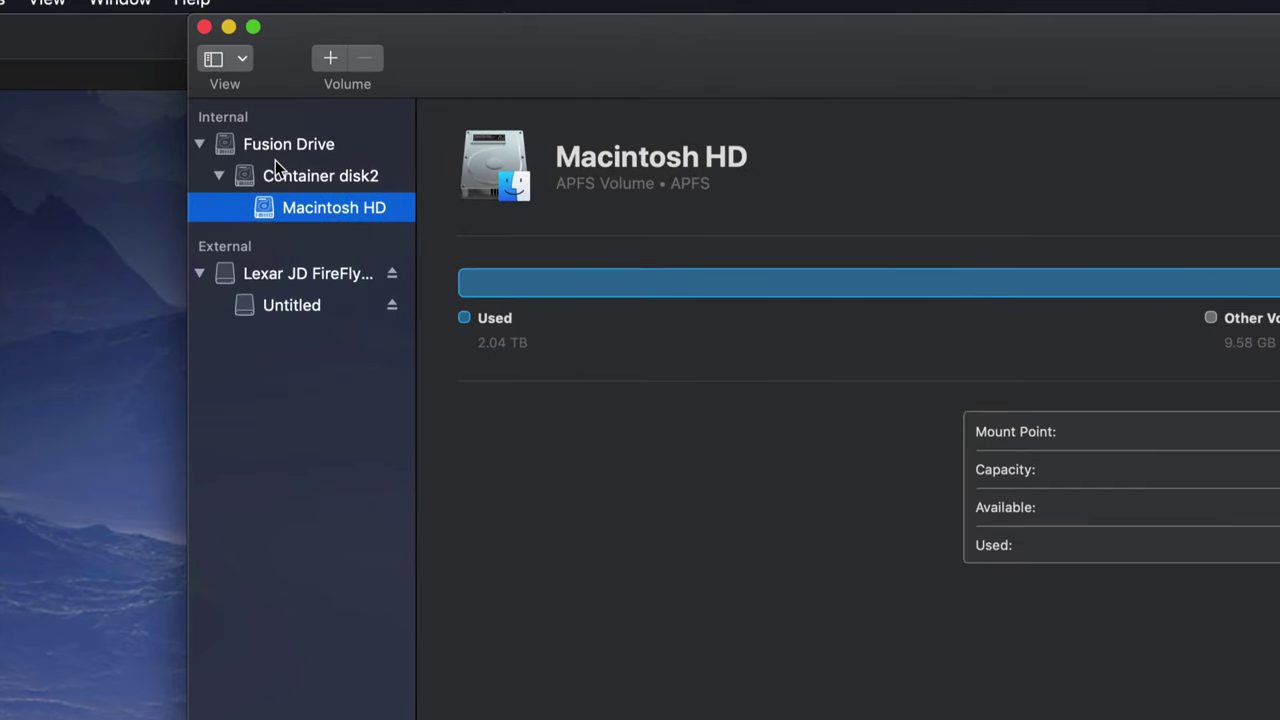
- Collapse the Fusion Drive in the sidebar and select the Lexar JD FireFly Media disk
left_click(201, 144)
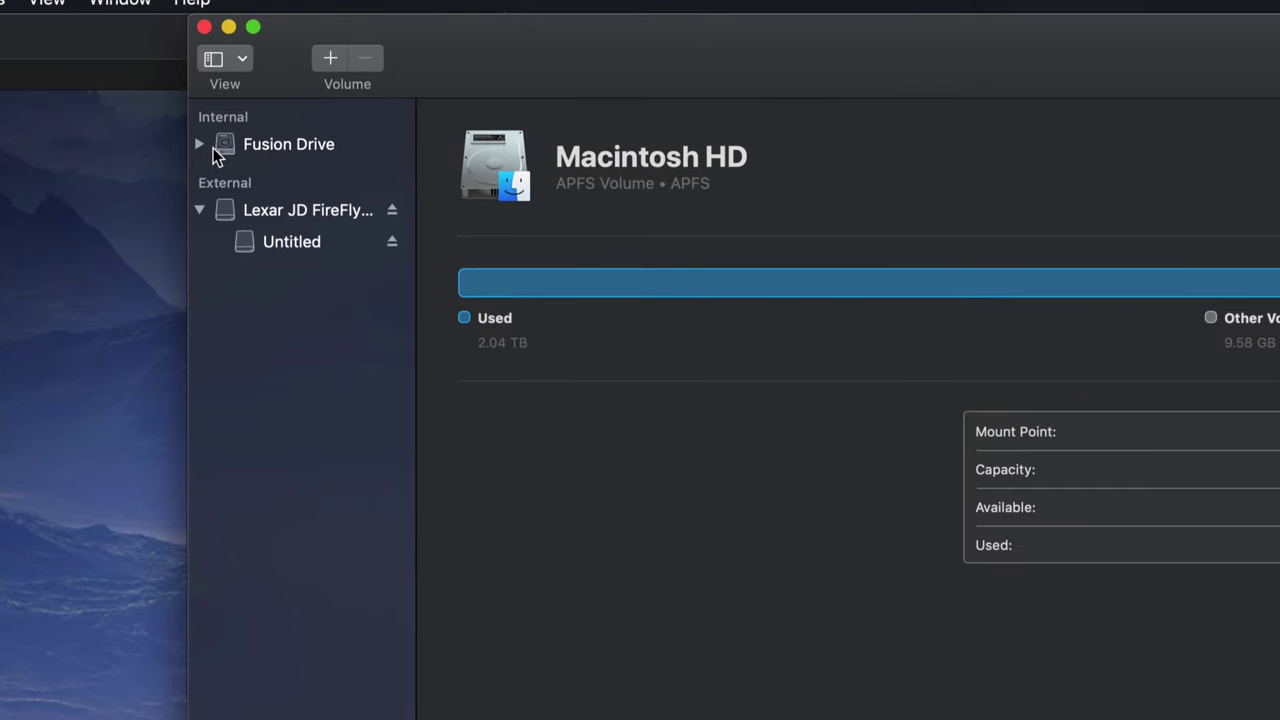
left_click(200, 210)
left_click(326, 211)
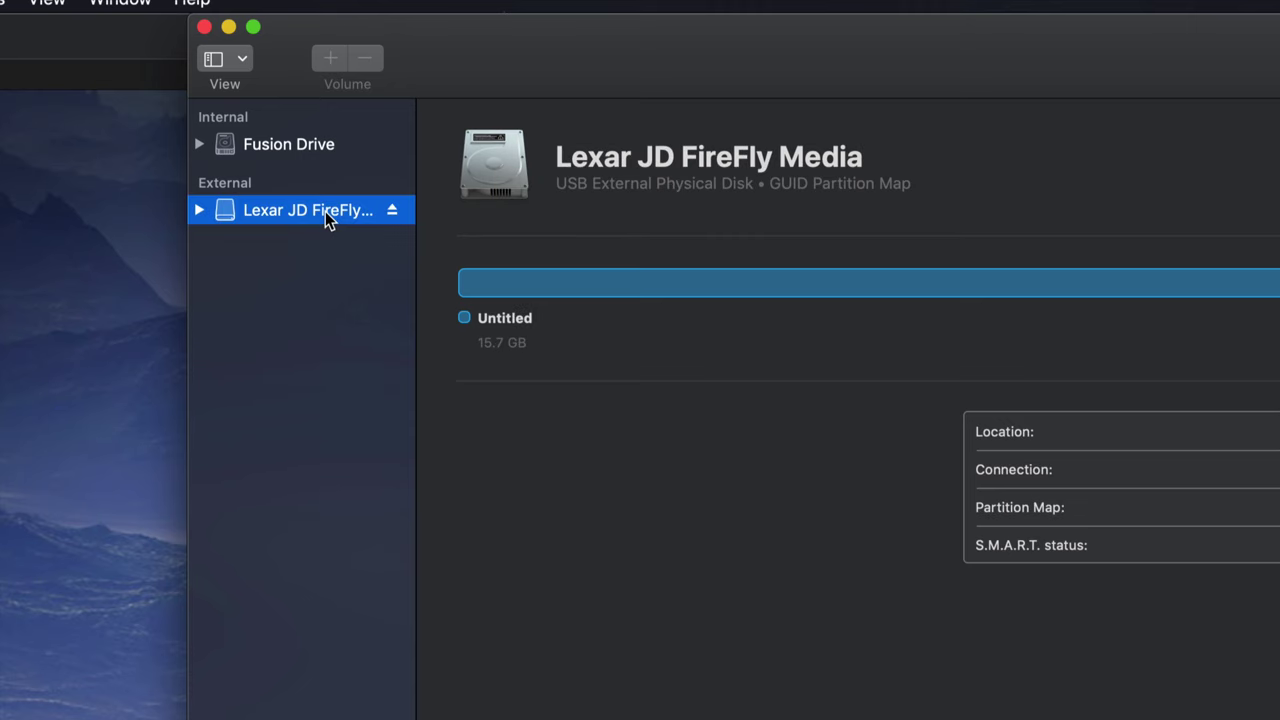
left_click(325, 211)
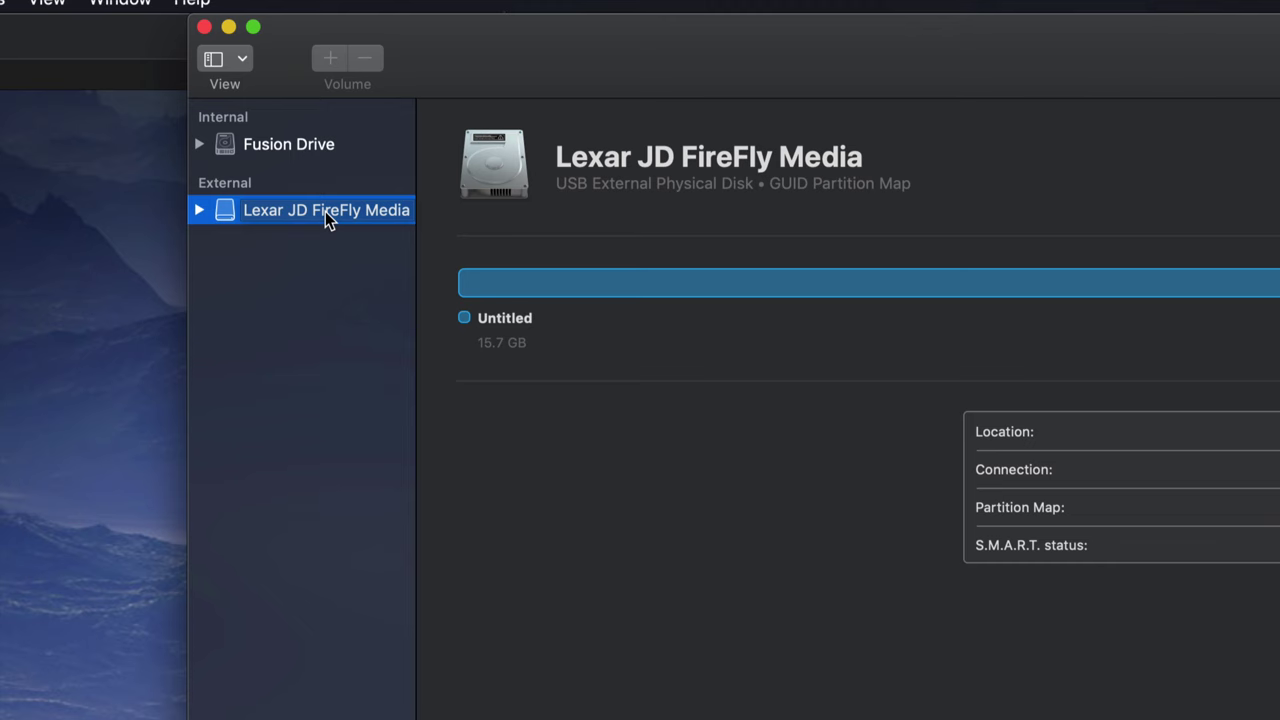
left_click(193, 210)
- Expand the Lexar drive and display its Untitled volume (Mac OS Extended, 15.7 GB)
left_click(197, 209)
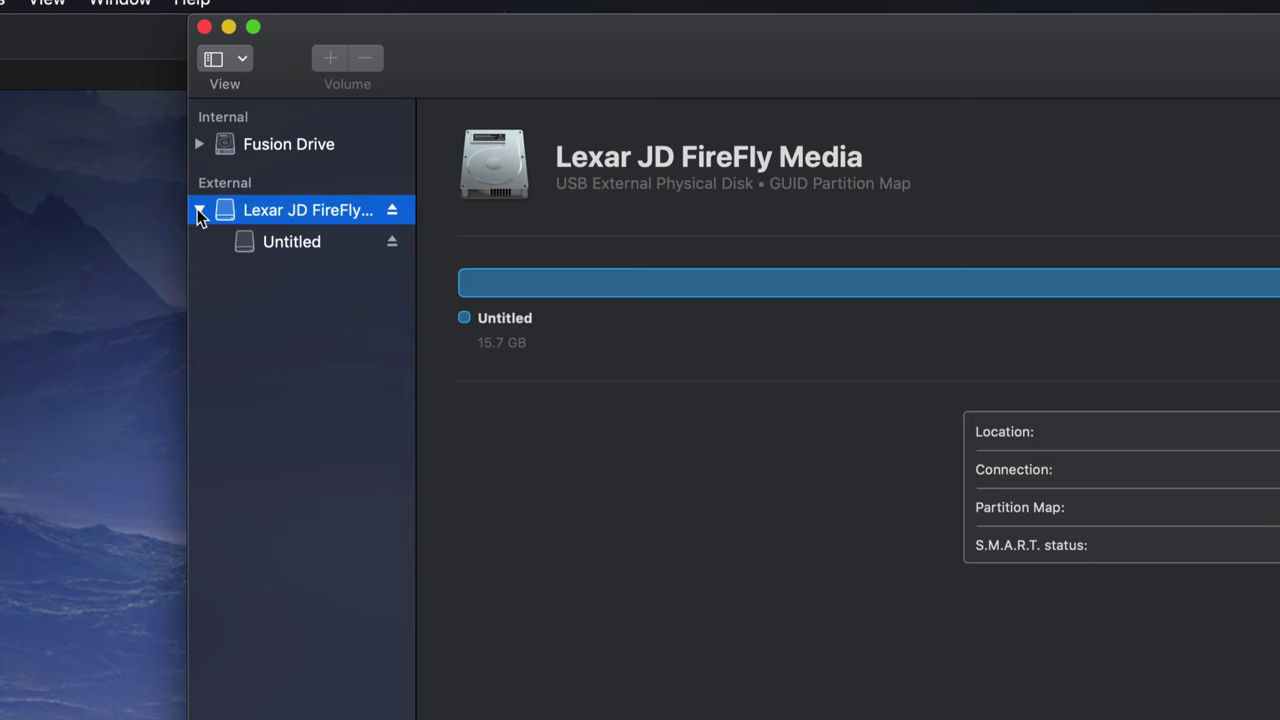
left_click(308, 244)
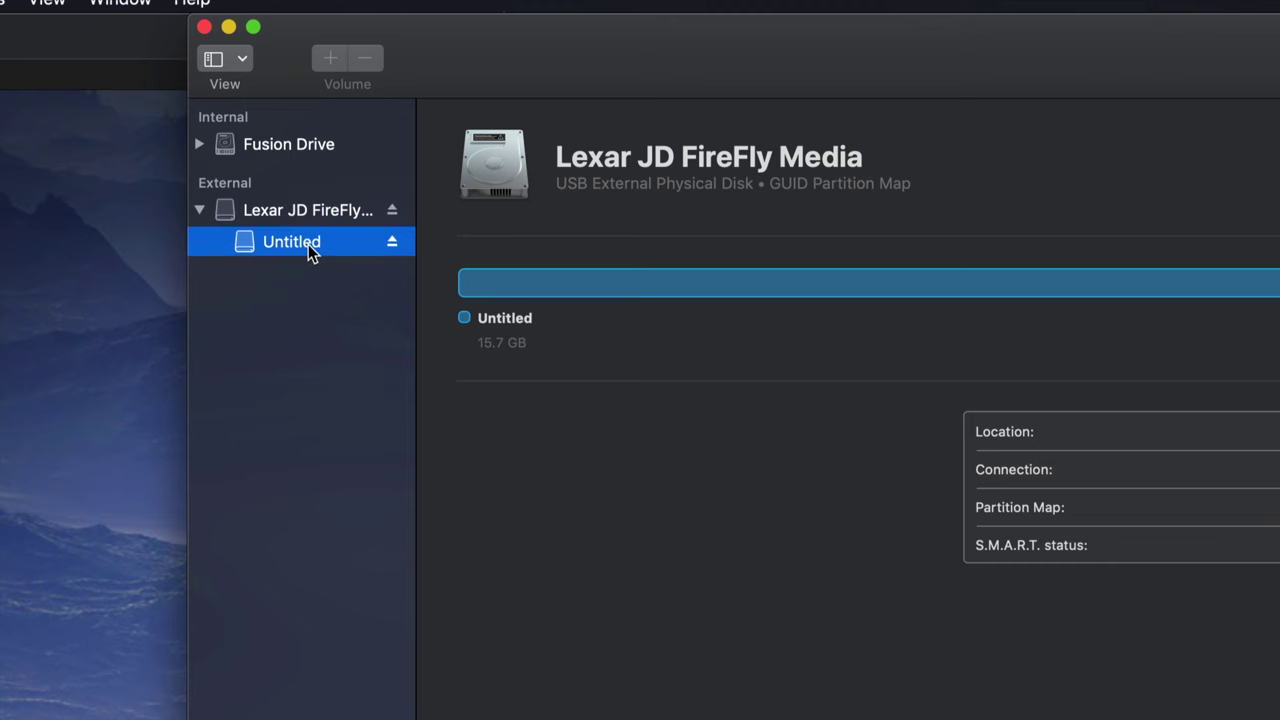
left_click(315, 213)
left_click(318, 242)
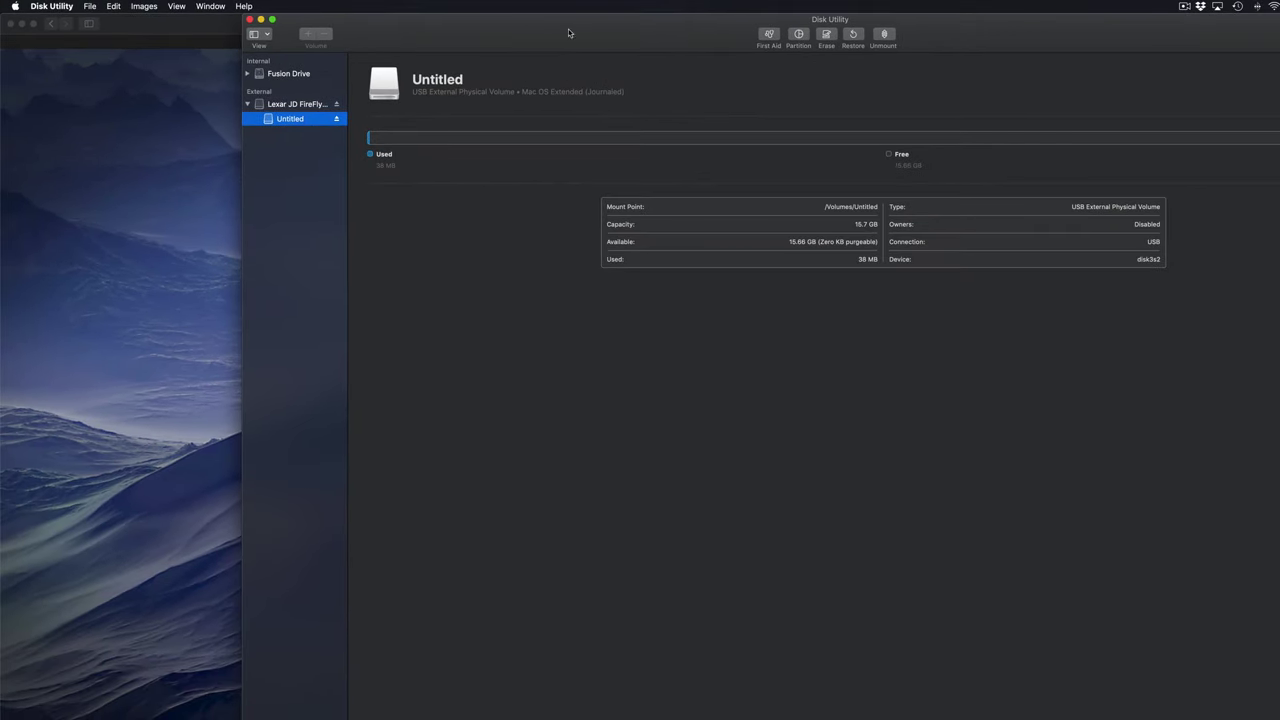
left_click_drag(568, 33, 538, 39)
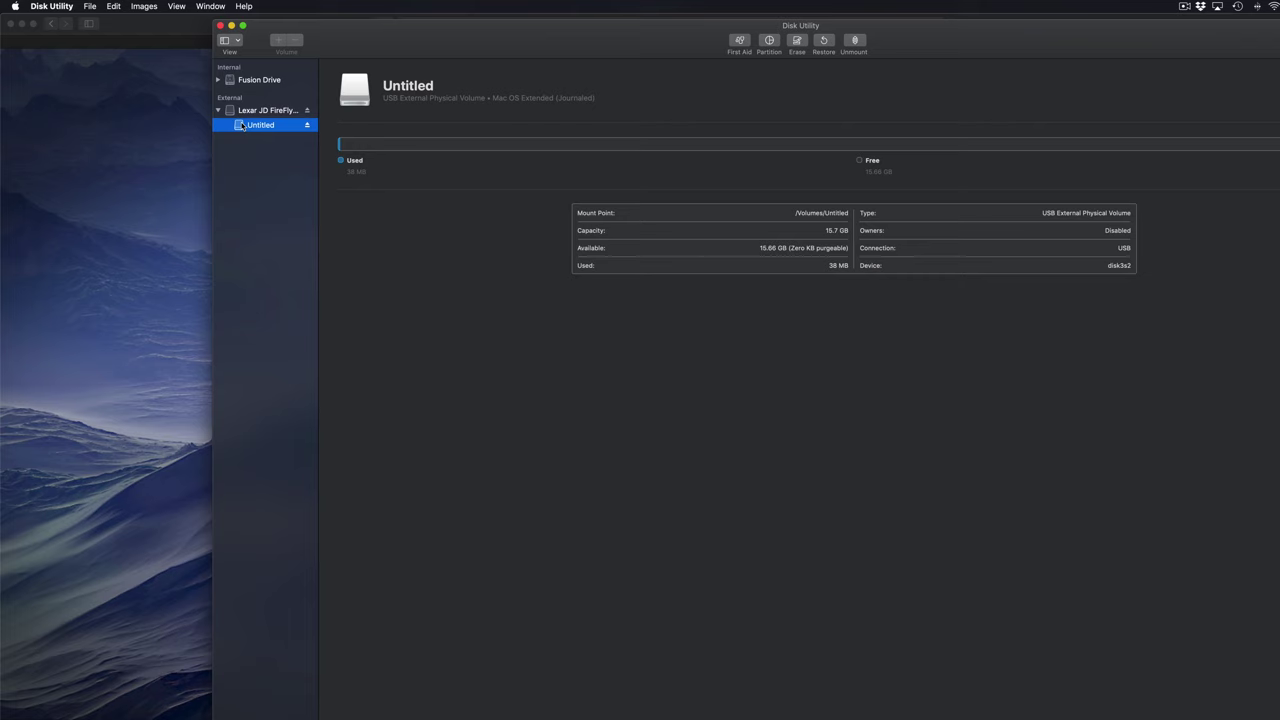
- Show the whole Lexar JD FireFly Media disk (GUID Partition Map, 16.04 GB, disk3)
left_click(252, 112)
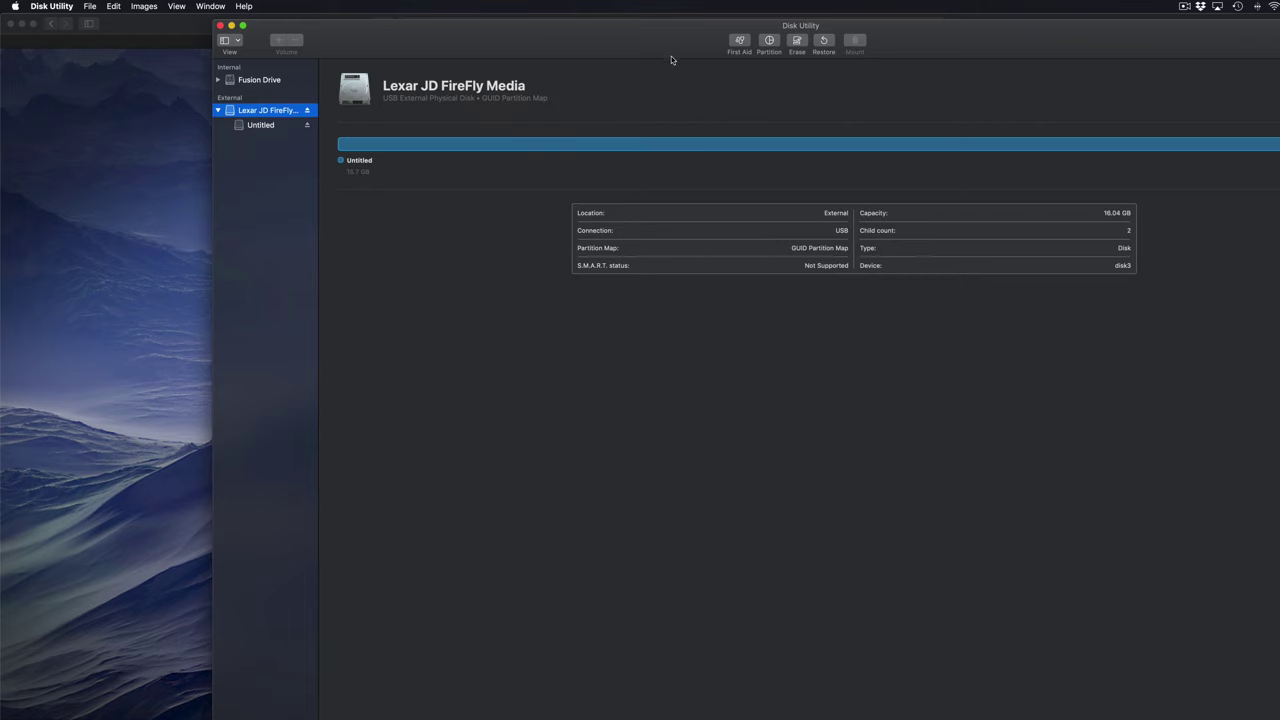
left_click_drag(674, 52, 531, 35)
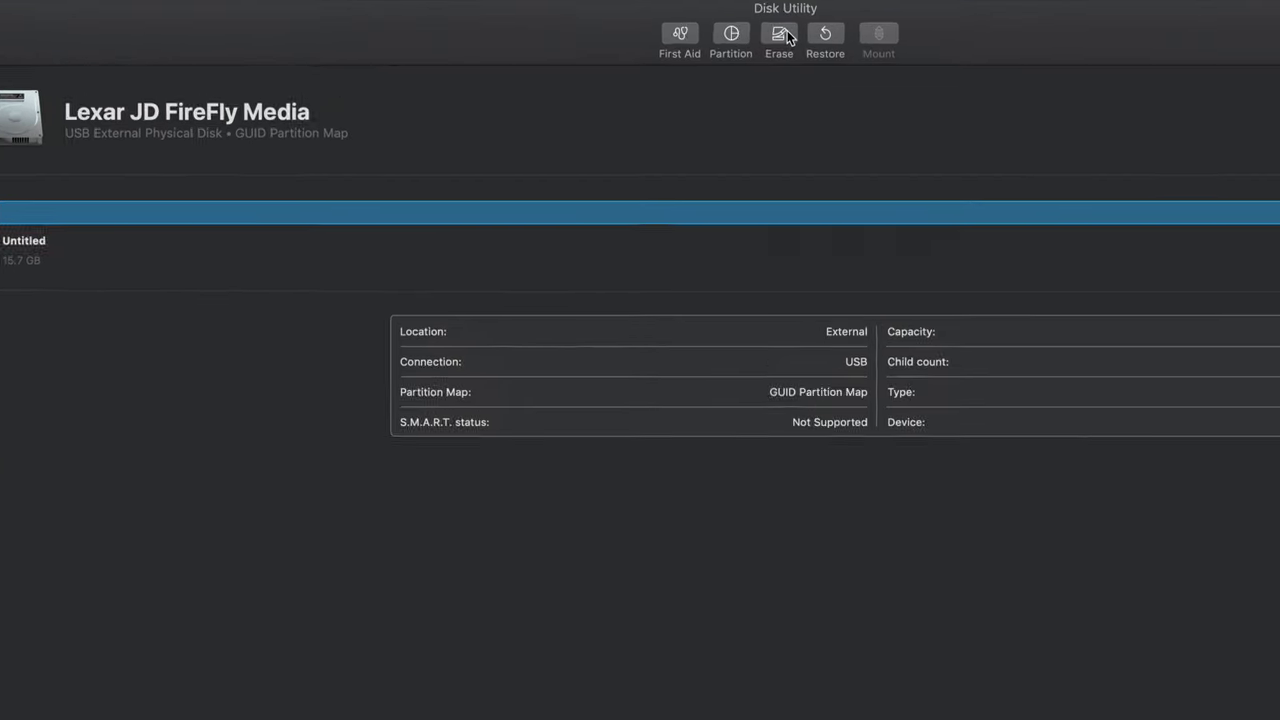
- Set the Lexar drive's erase options to ExFAT format with Master Boot Record scheme
left_click(780, 35)
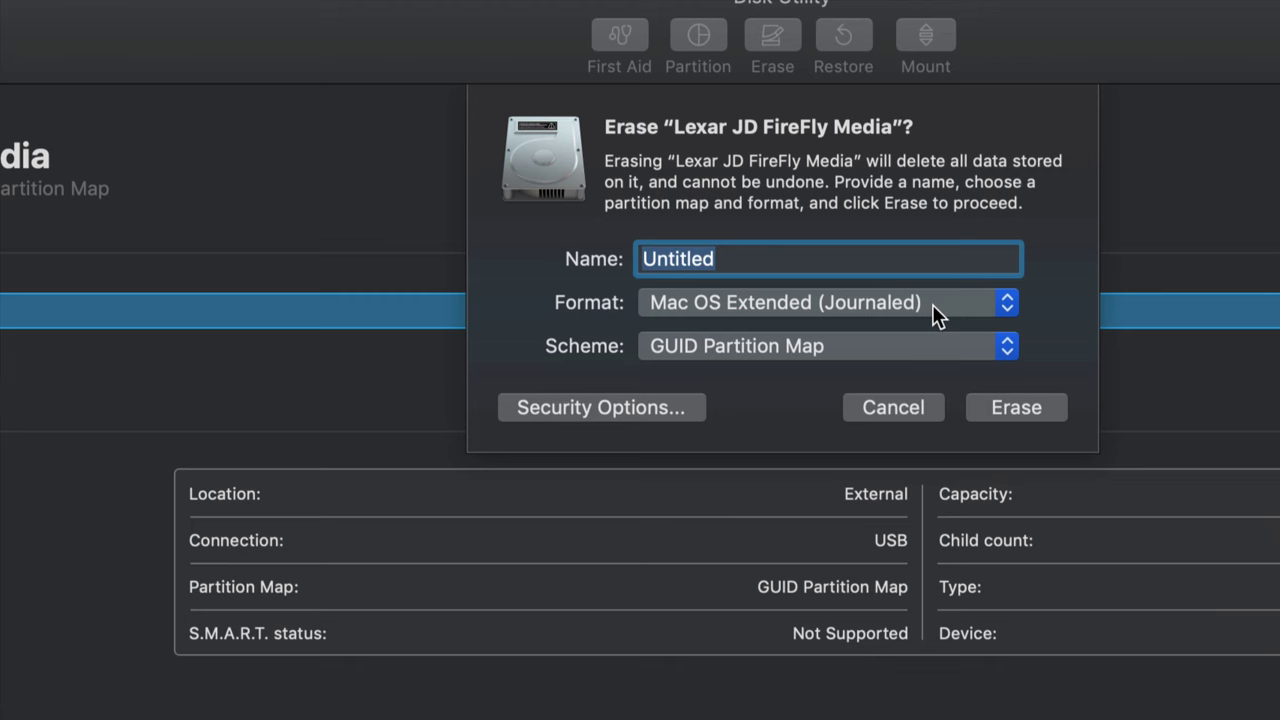
left_click(1003, 300)
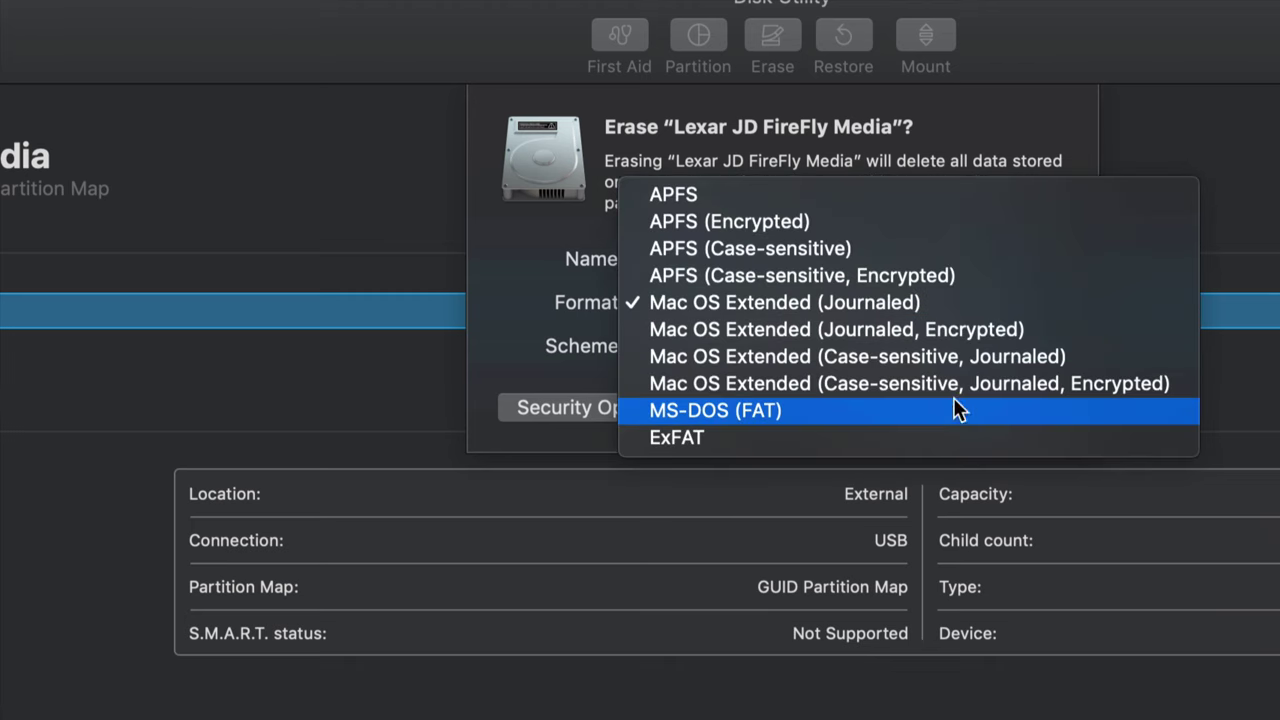
left_click(917, 435)
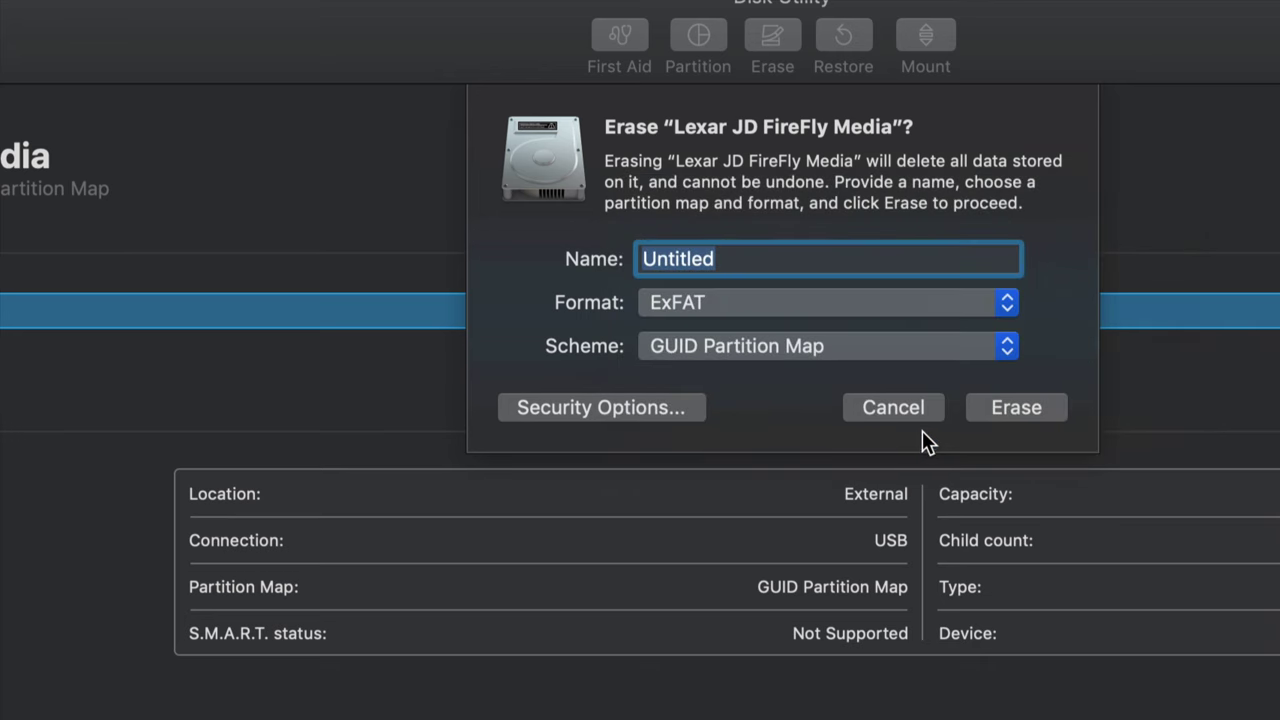
left_click(725, 346)
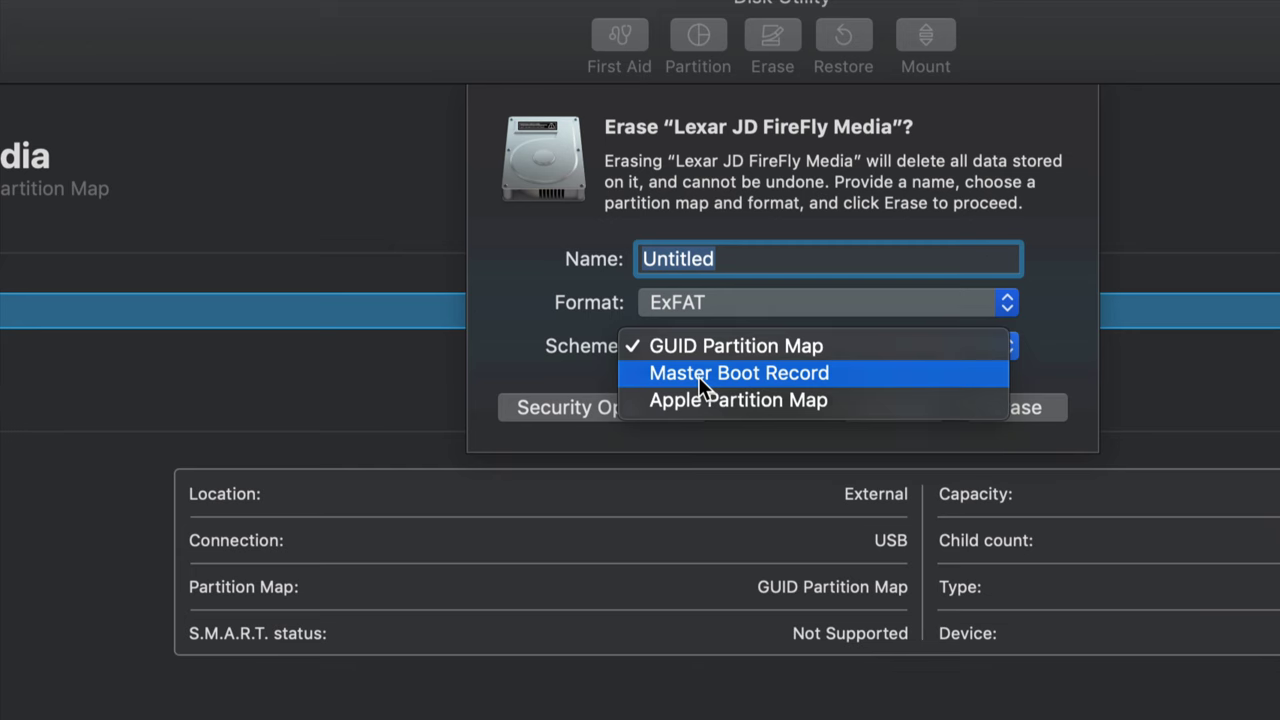
left_click(698, 376)
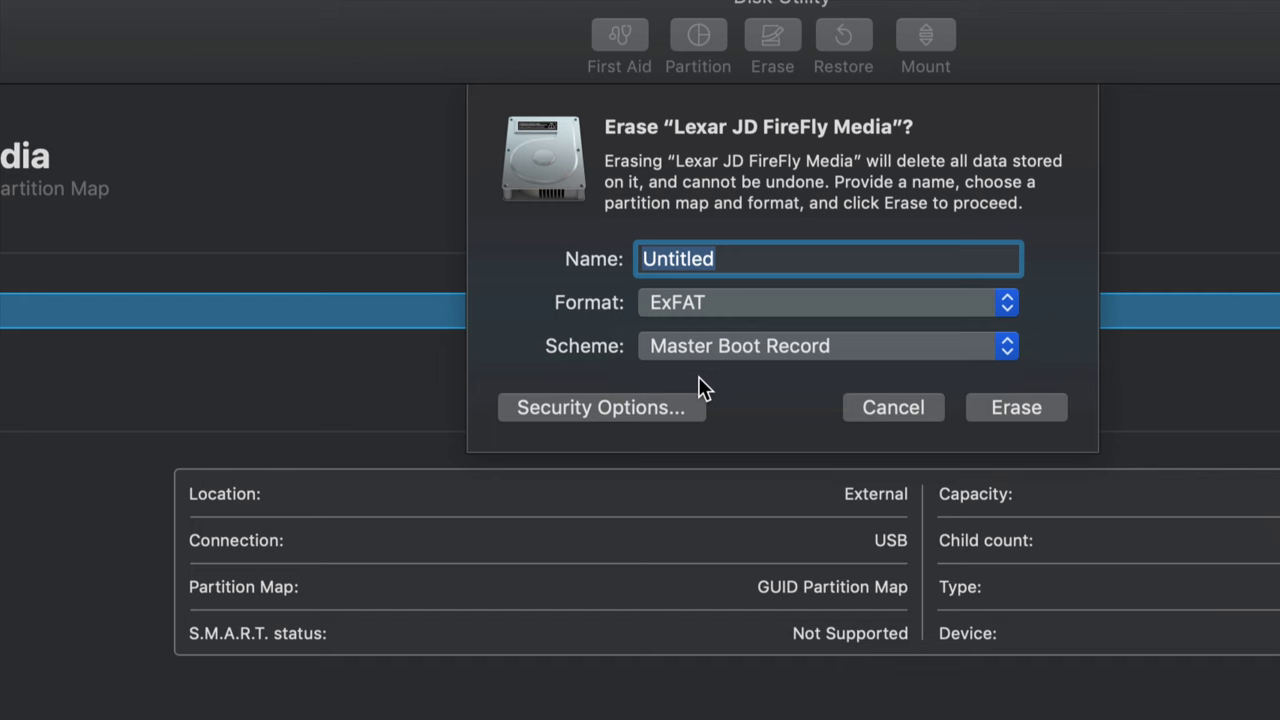
- Erase the Lexar drive into a single 16.04 GB Untitled volume using Master Boot Record
left_click(1014, 408)
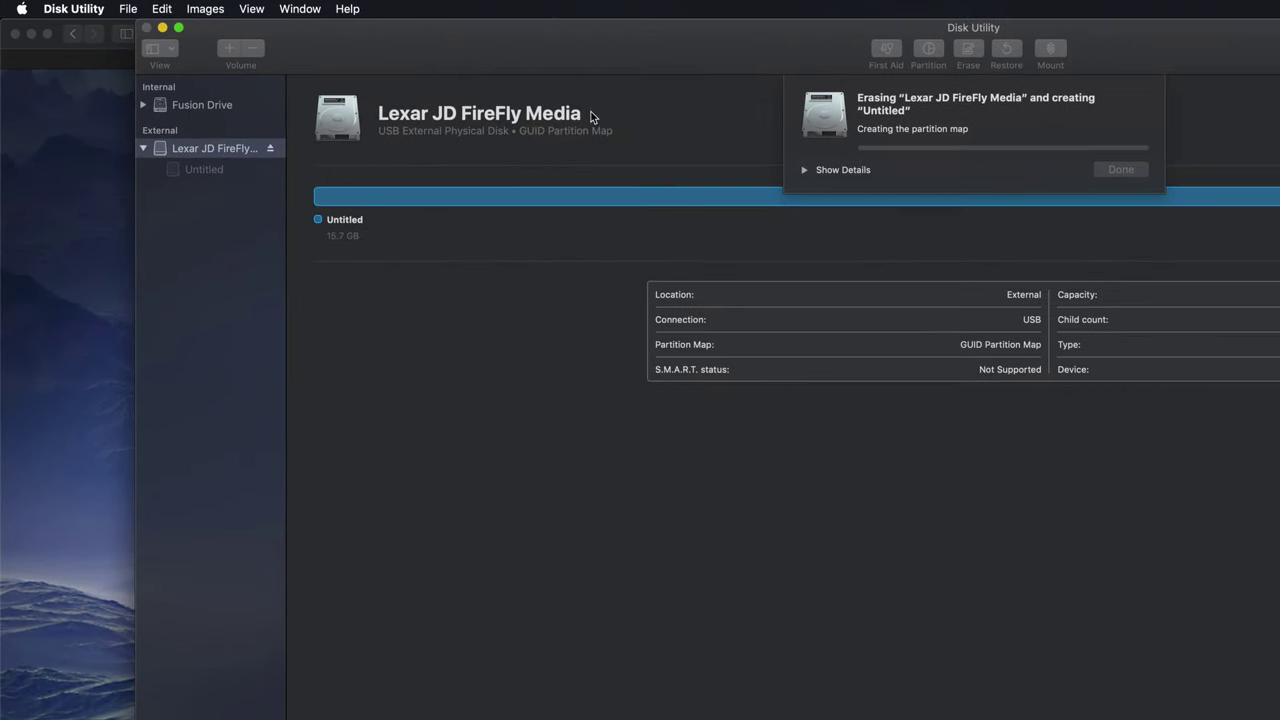
left_click_drag(624, 56, 589, 40)
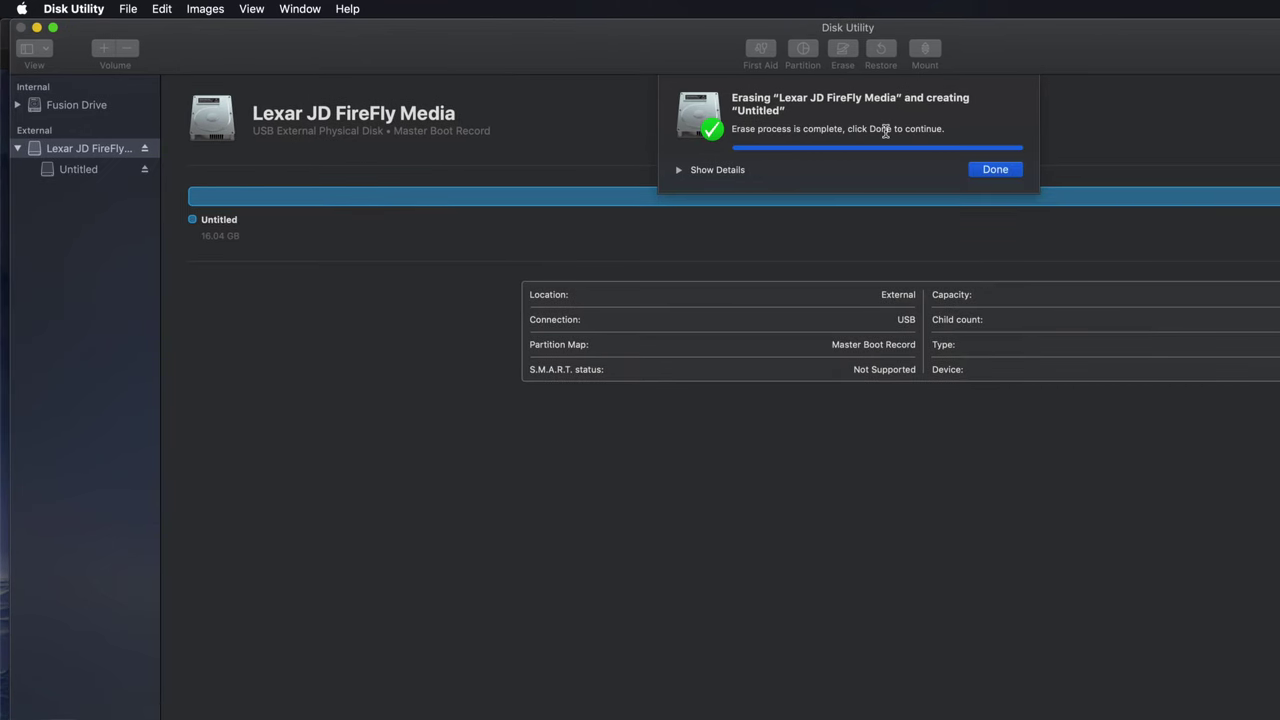
left_click(1009, 171)
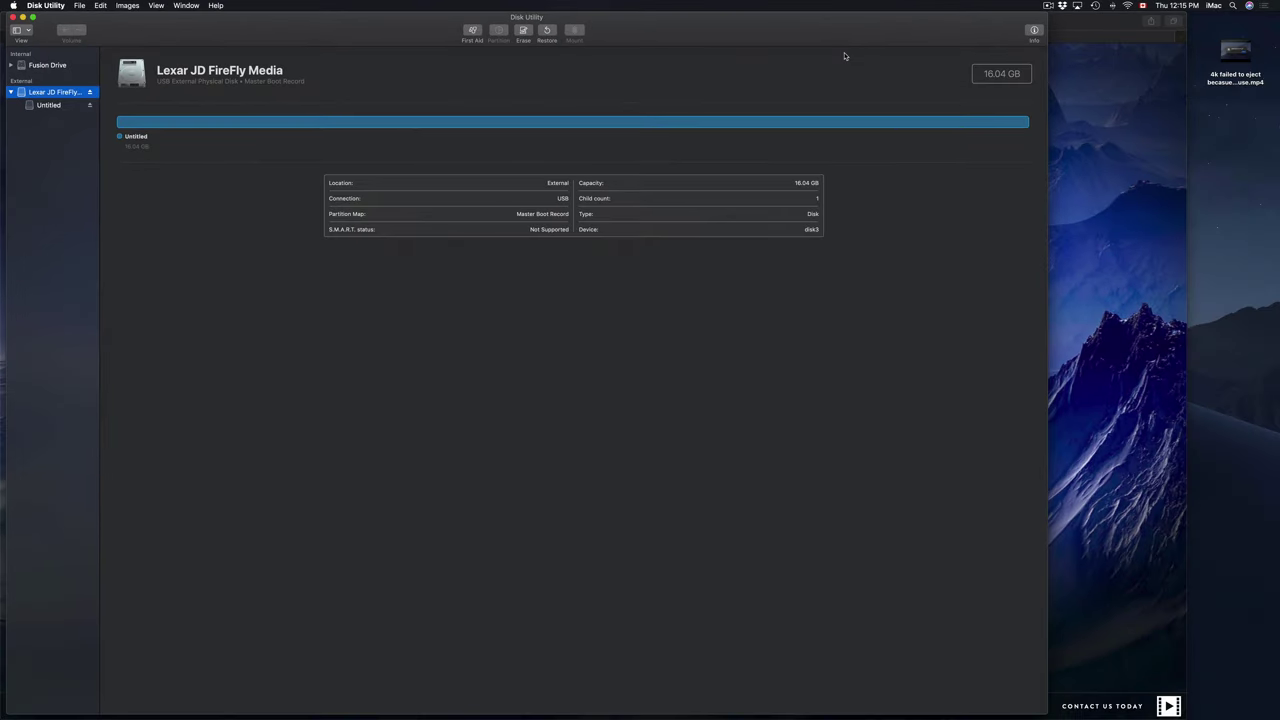
left_click_drag(775, 39, 820, 39)
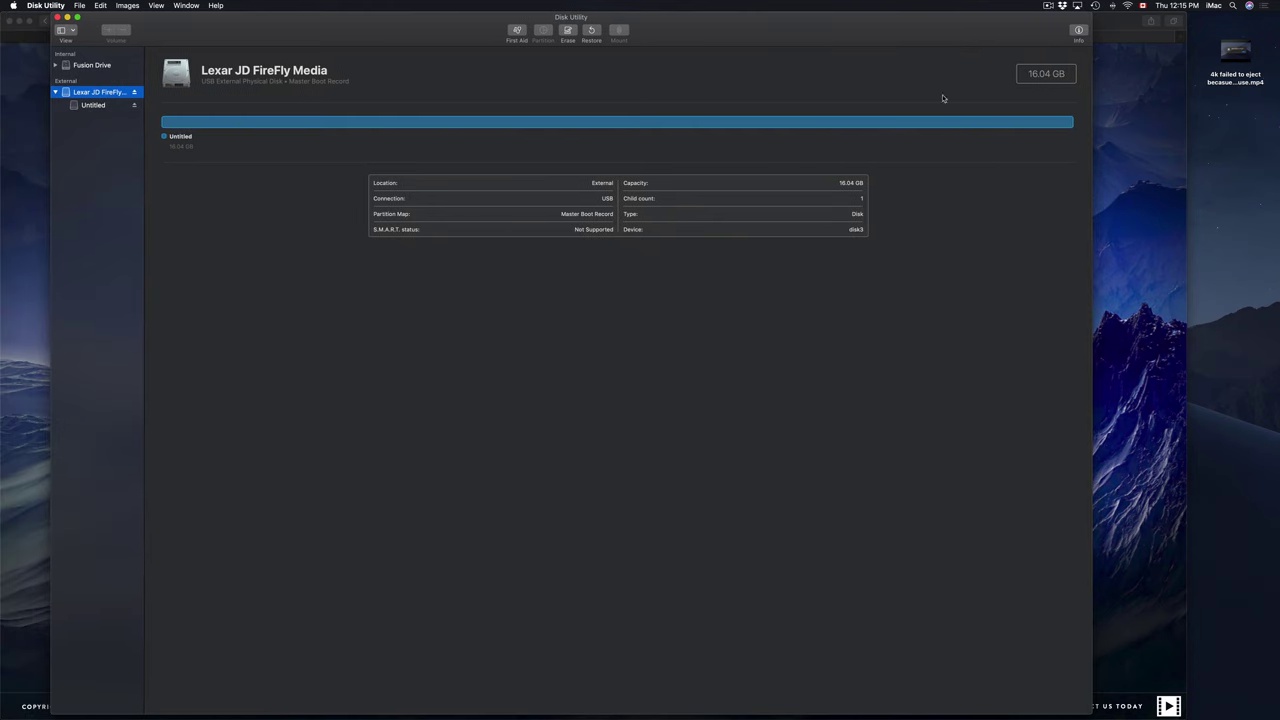
- Open a Finder Recents window, then bring Disk Utility back to the front
left_click(1248, 140)
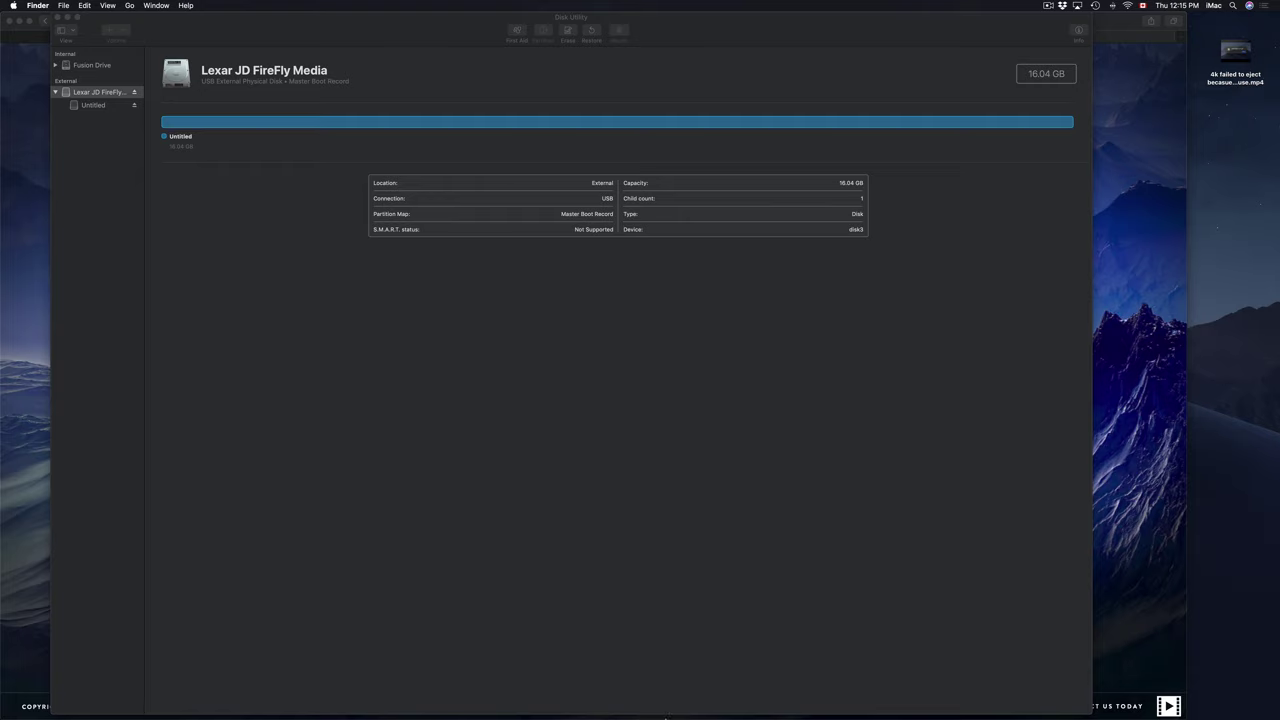
mouse_move(639, 695)
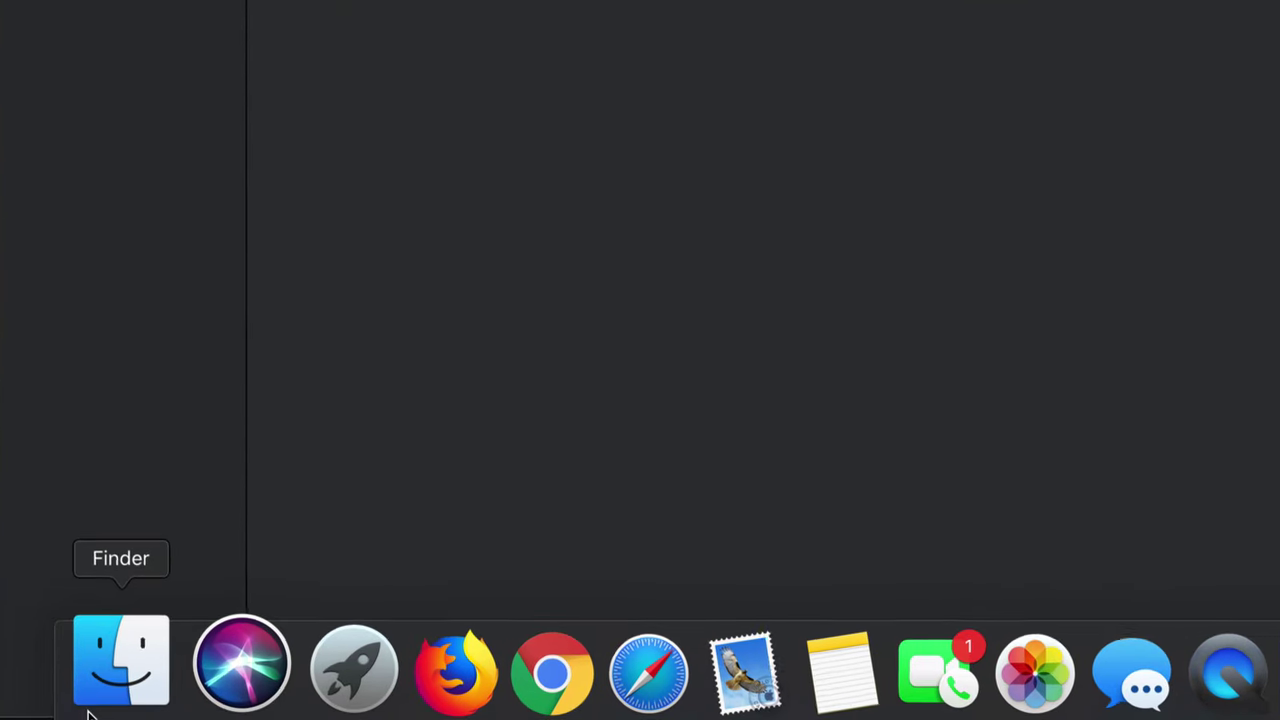
left_click(110, 690)
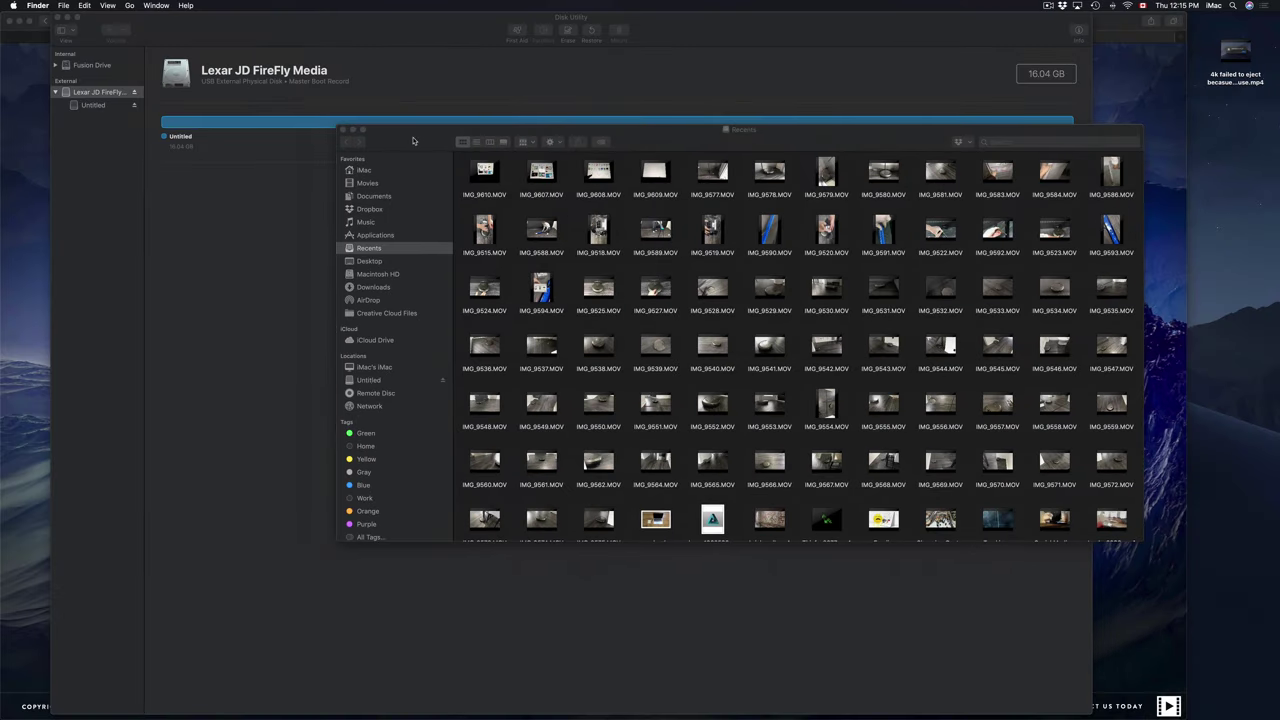
left_click_drag(418, 146, 308, 270)
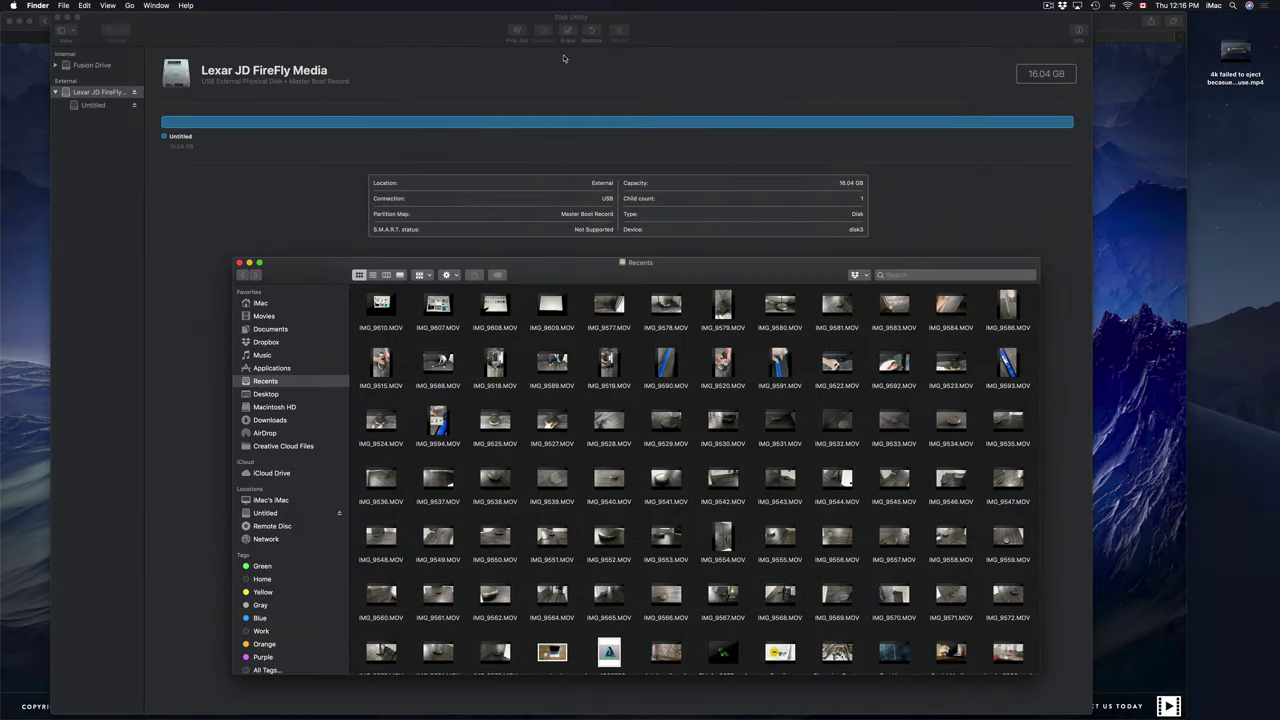
left_click(450, 38)
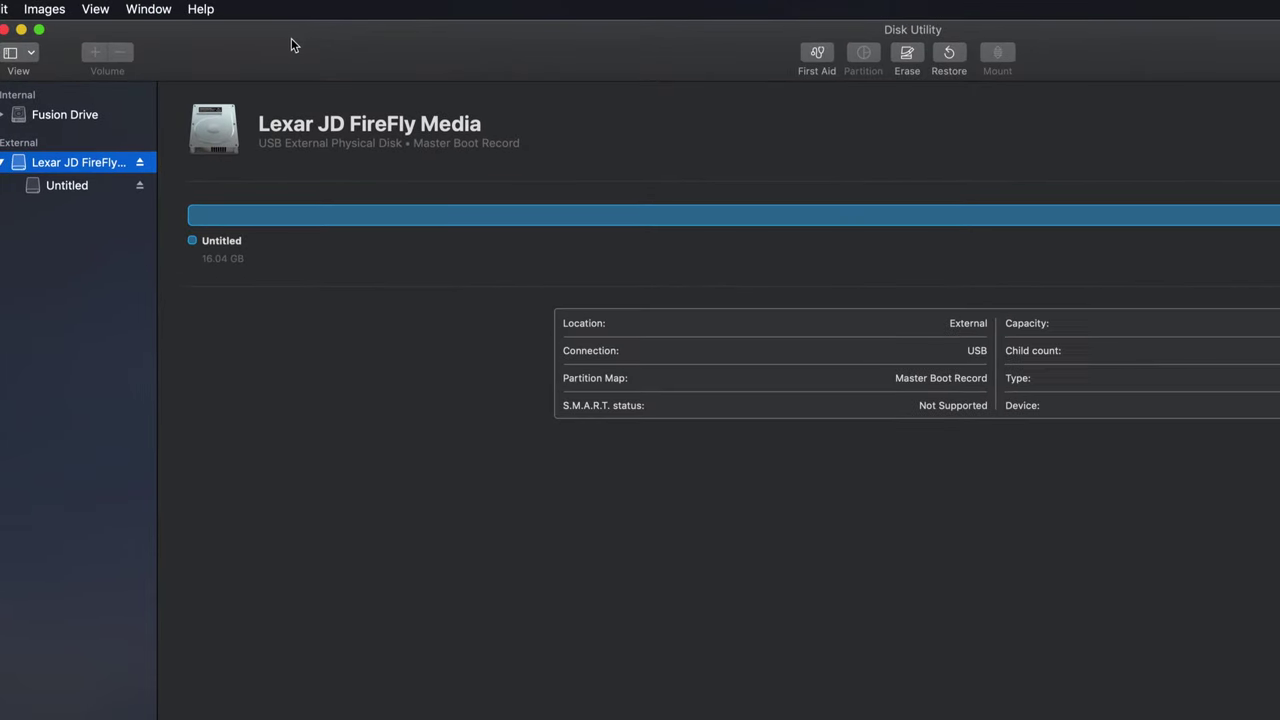
left_click_drag(345, 46, 363, 45)
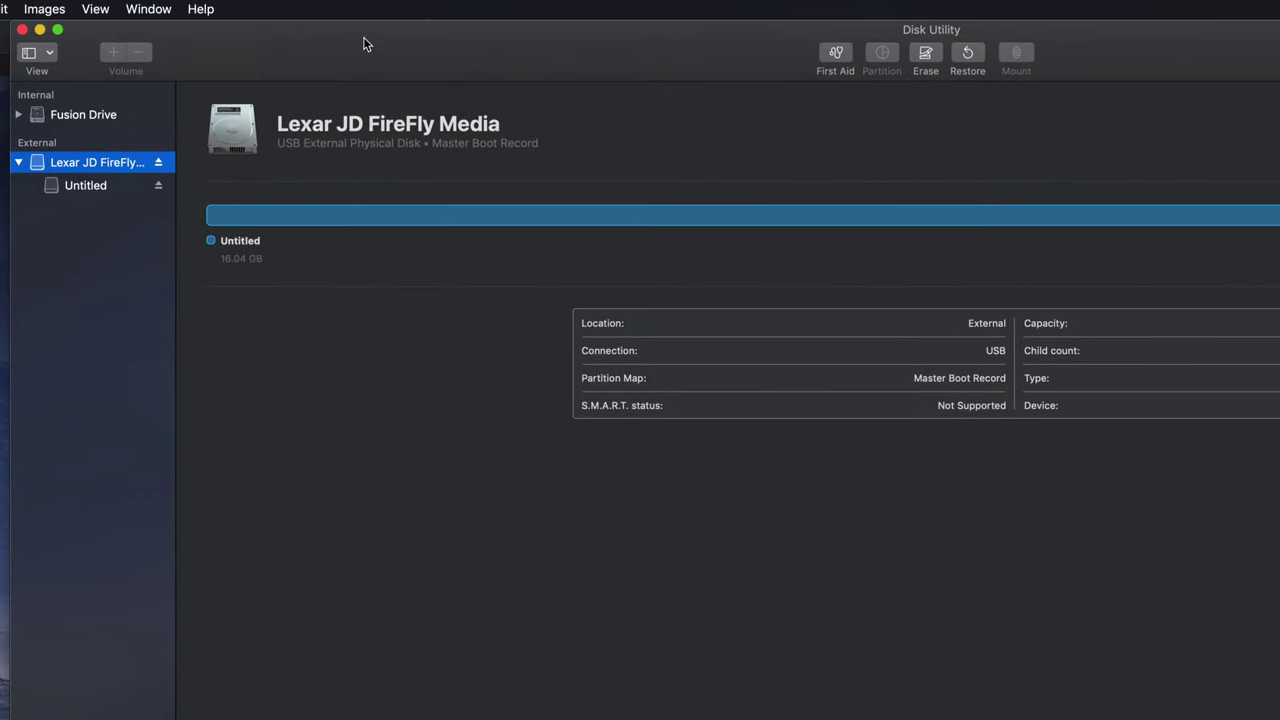
- Set the Lexar drive's erase options to MS-DOS (FAT) with Master Boot Record scheme
left_click(929, 58)
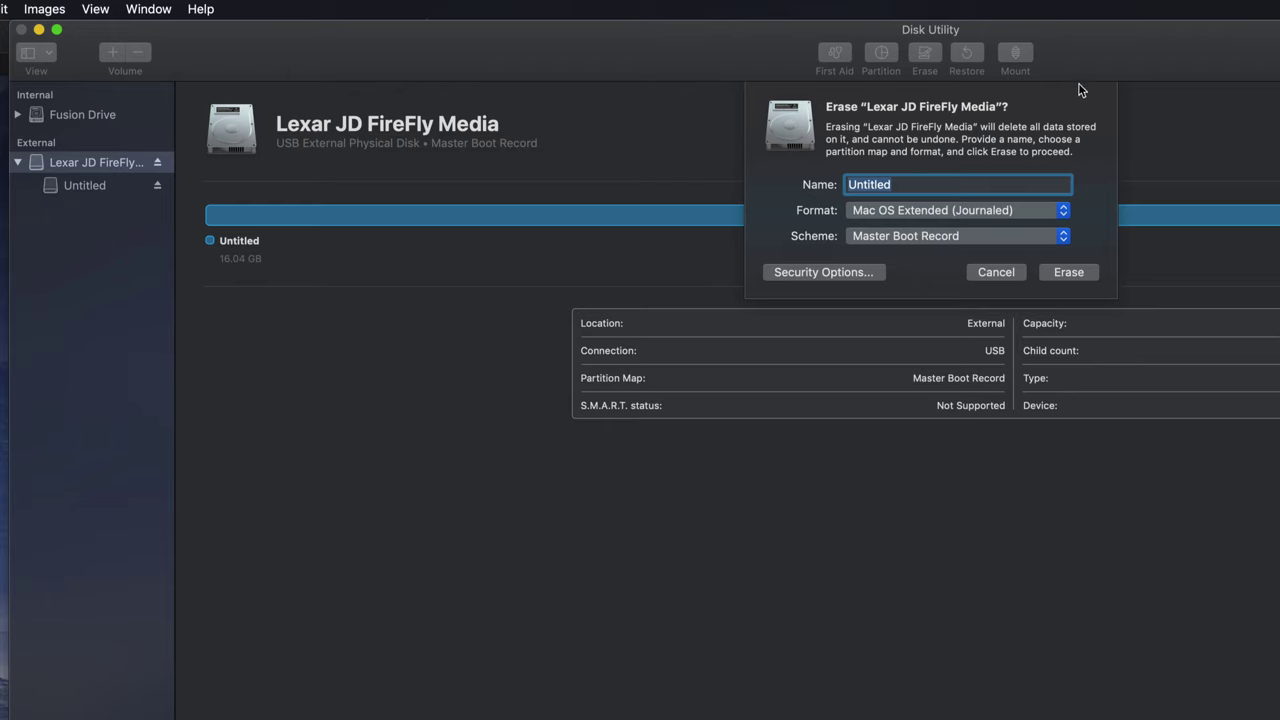
left_click_drag(1096, 54, 851, 54)
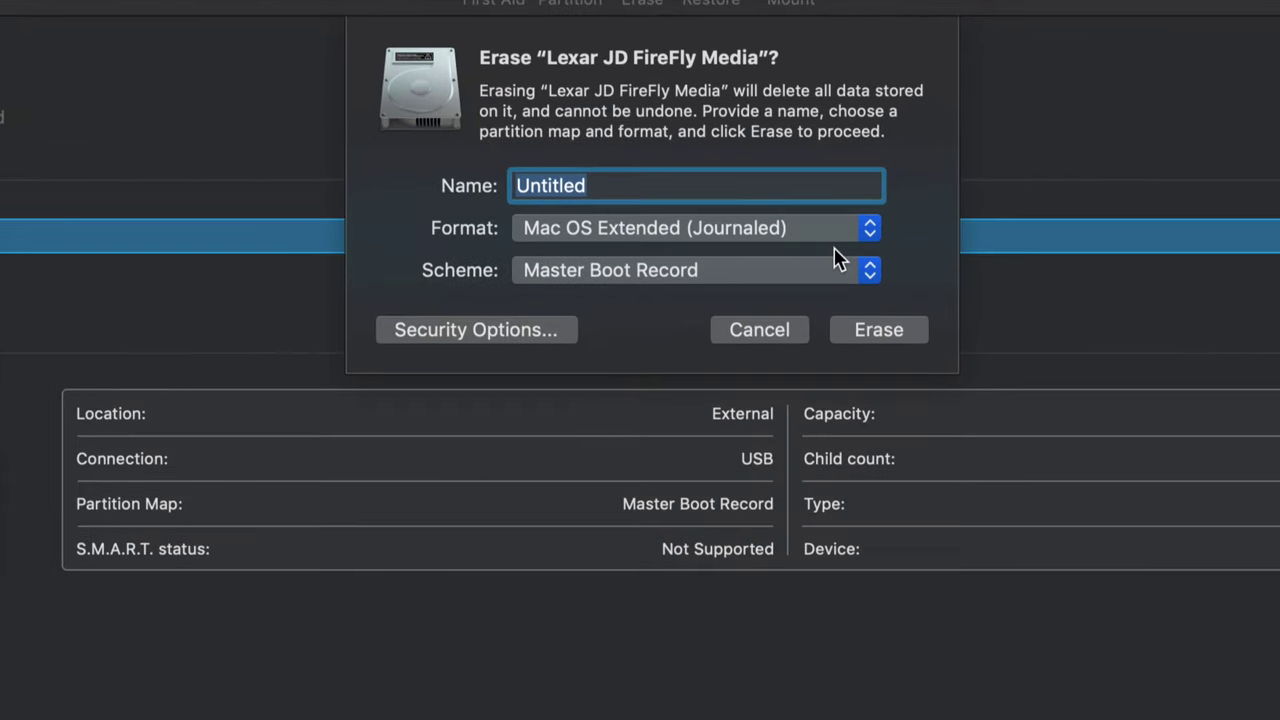
left_click(819, 212)
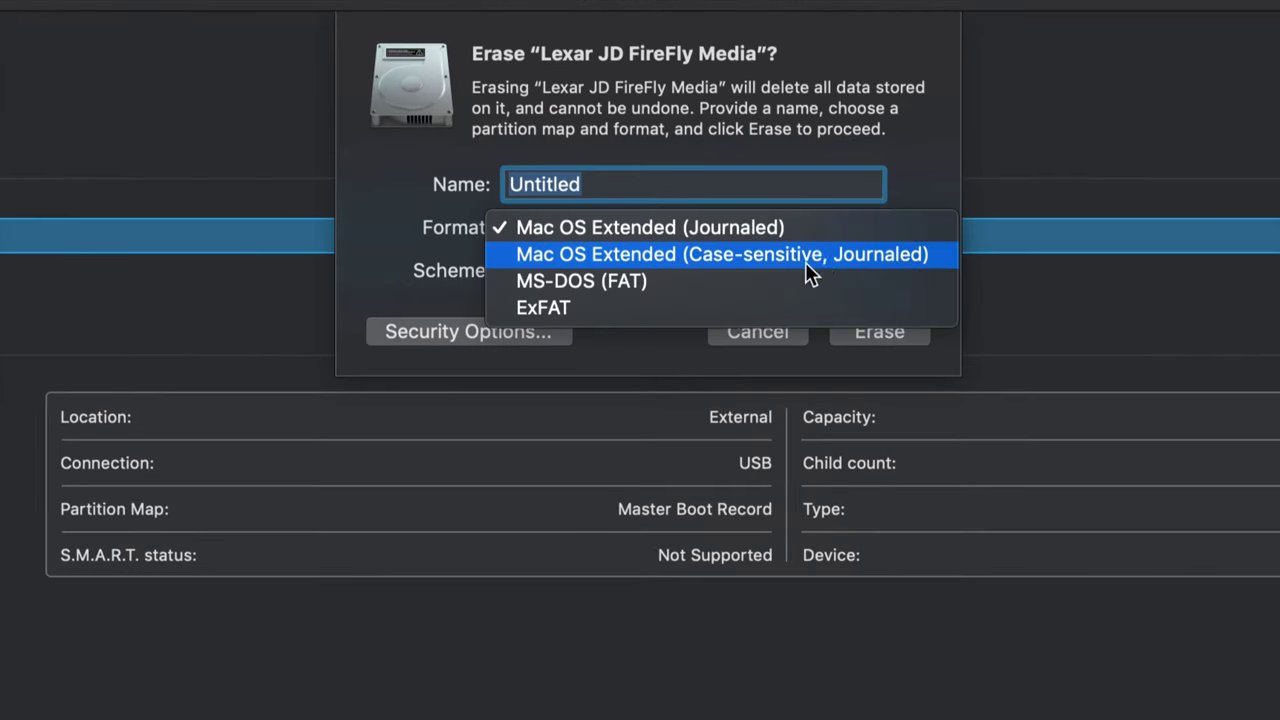
left_click(759, 283)
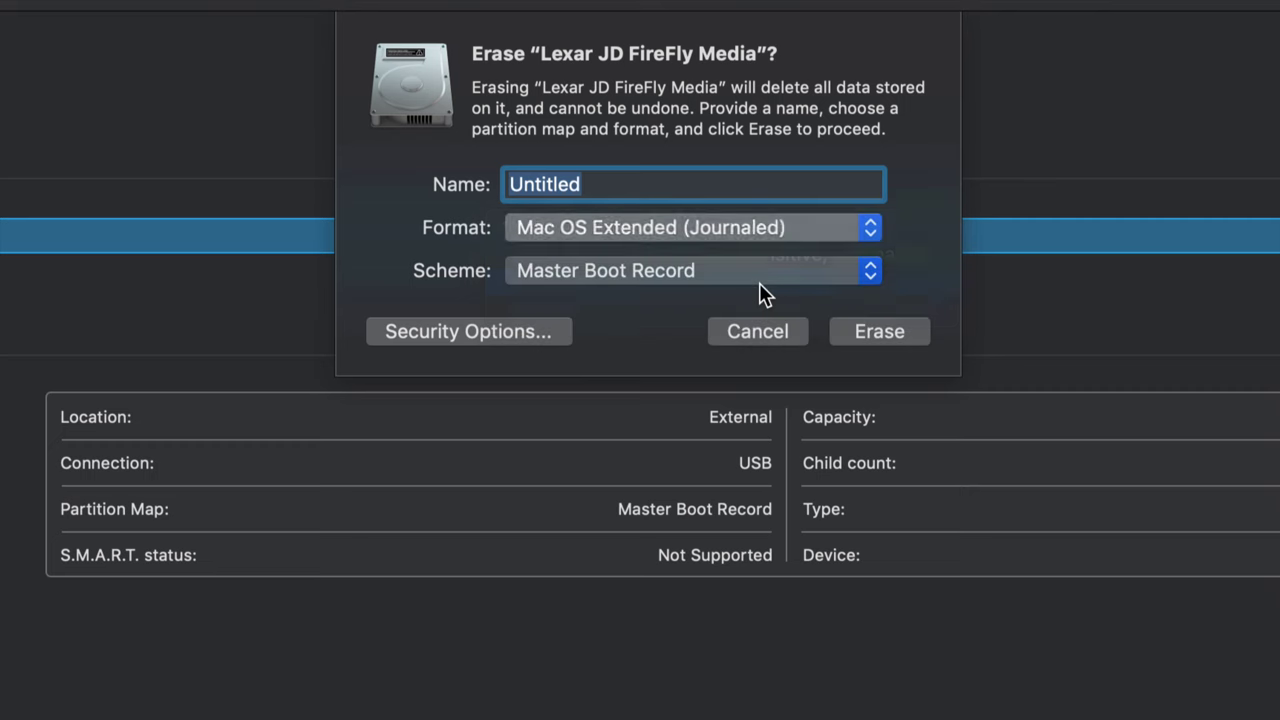
left_click(812, 280)
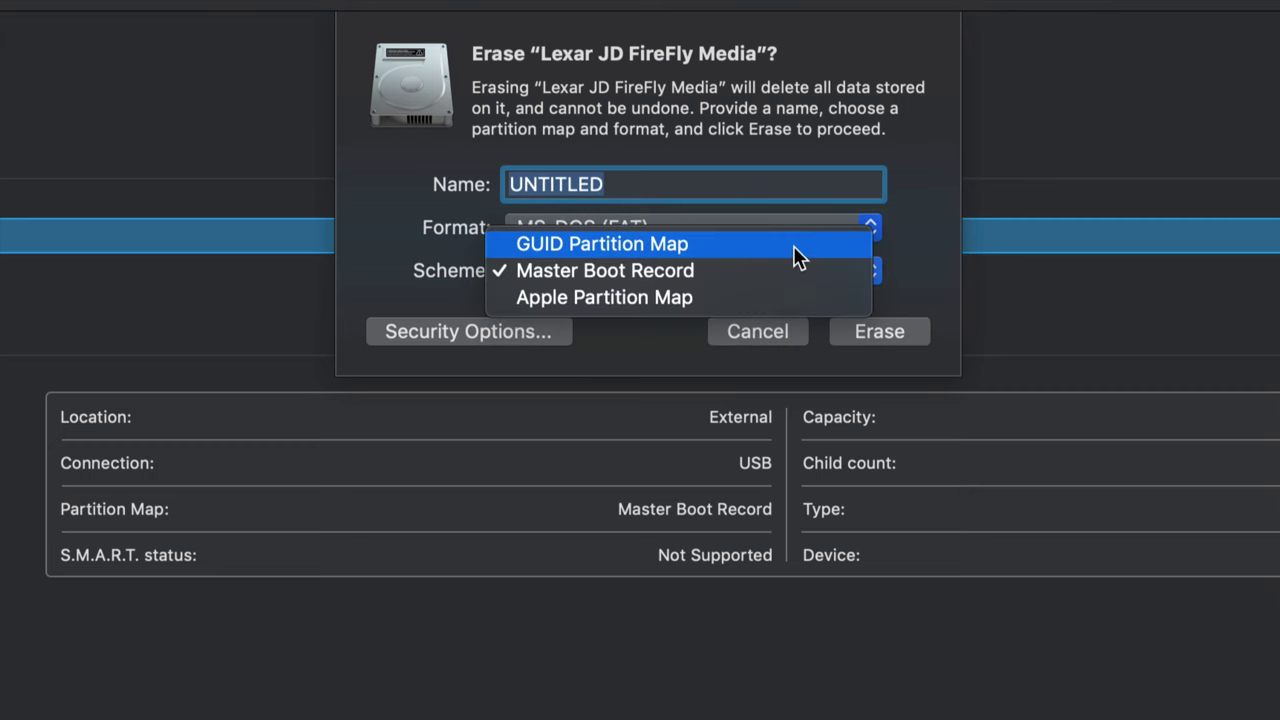
left_click(793, 245)
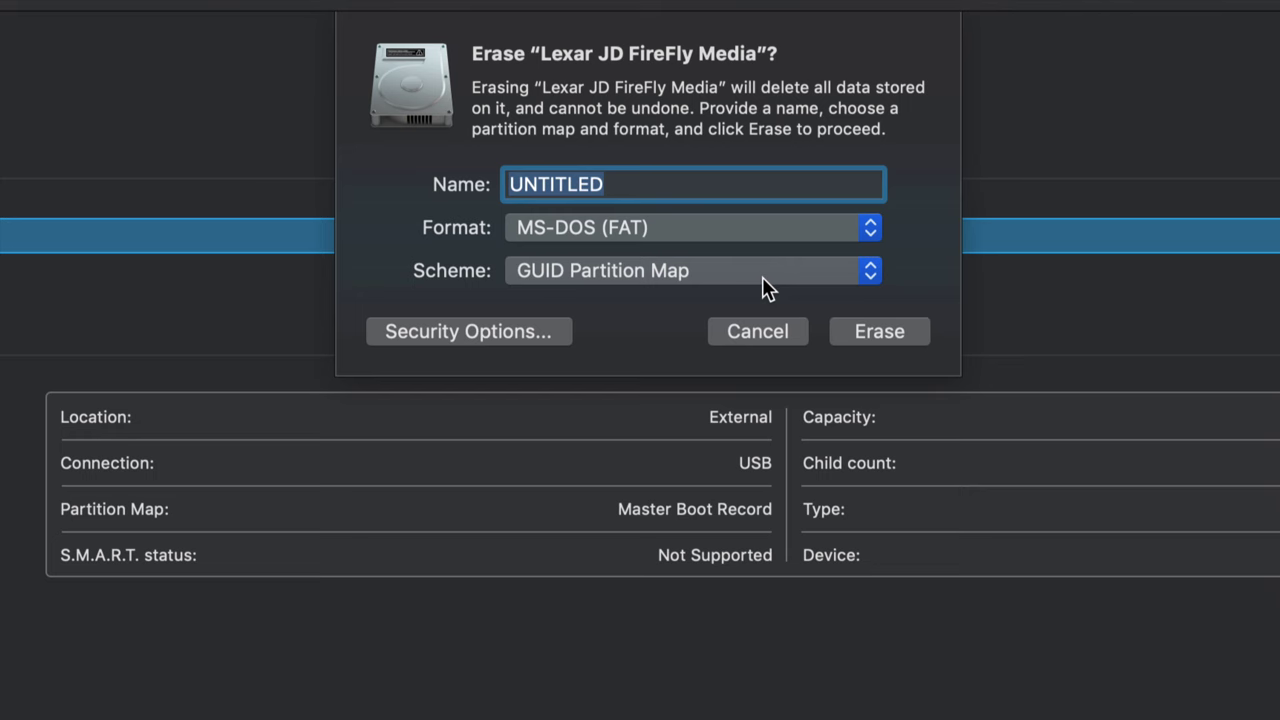
left_click(762, 277)
left_click(759, 290)
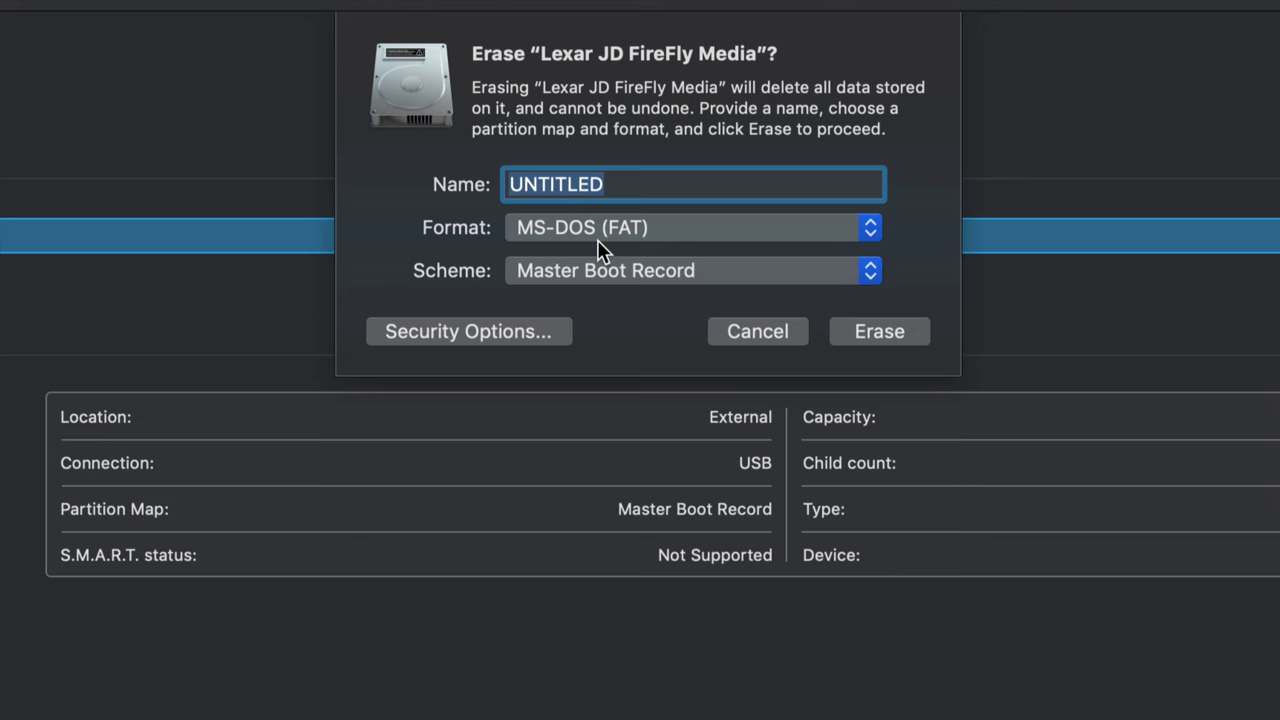
- Select the UNTITLED volume name and try the trial name TEST before clearing it
left_click(614, 182)
left_click_drag(623, 183, 491, 180)
left_click(620, 183)
left_click_drag(629, 183, 498, 187)
type("TEST")
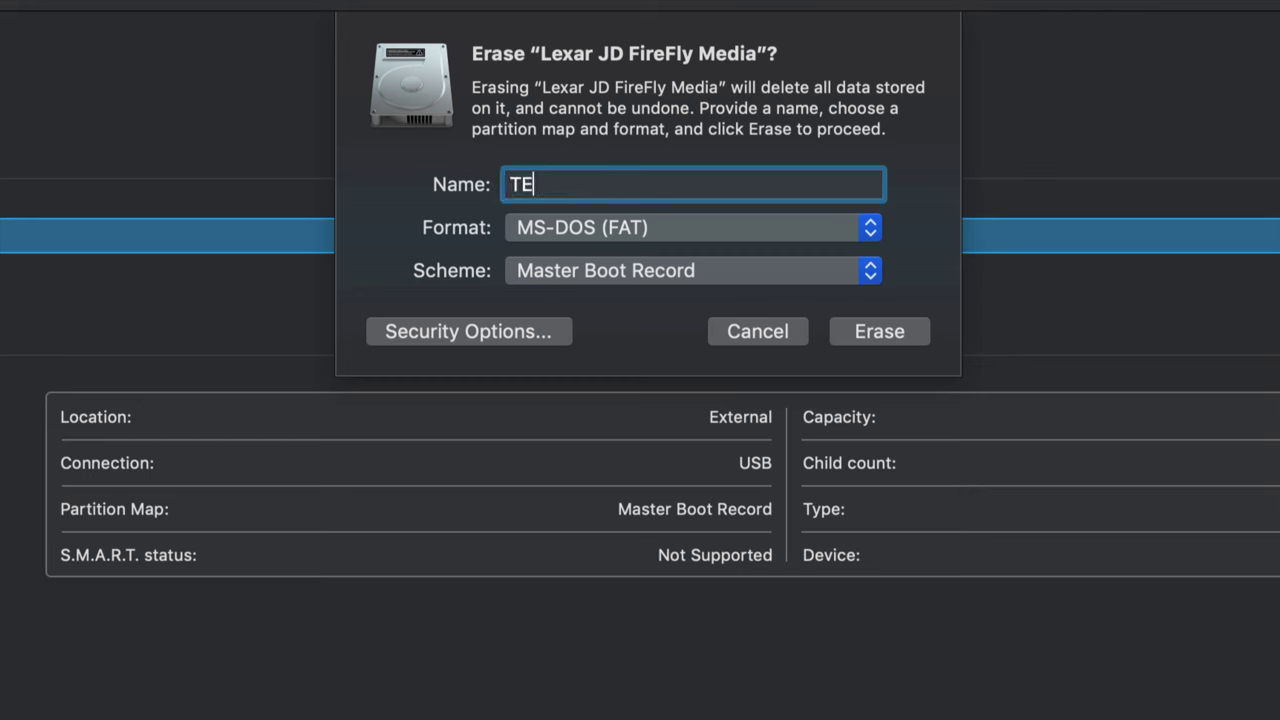
left_click(509, 184)
key("Right")
key("Right")
key("Right")
key("Right")
key("BackSpace")
key("BackSpace")
key("BackSpace")
key("BackSpace")
- Name the volume MOVIES and erase the drive as a 16.04 GB MS-DOS (FAT) volume
type("HAD")
key("BackSpace")
key("BackSpace")
key("BackSpace")
type("MOVIES")
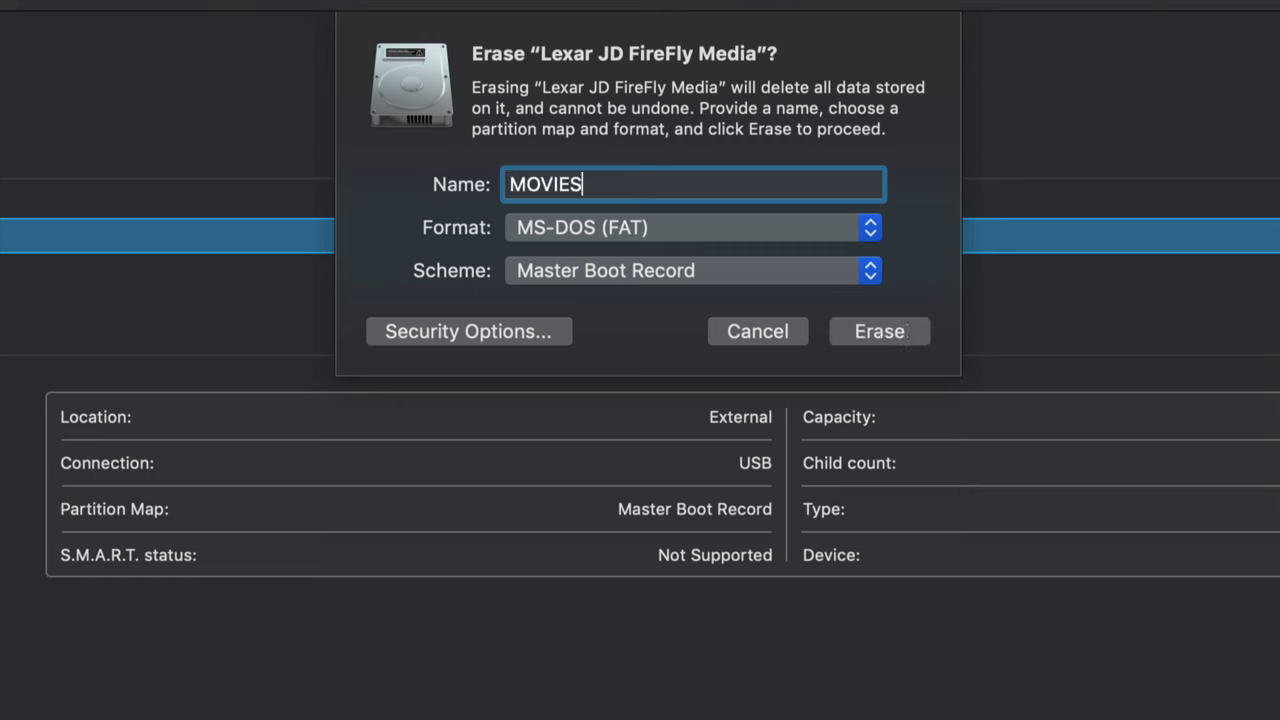
left_click(923, 338)
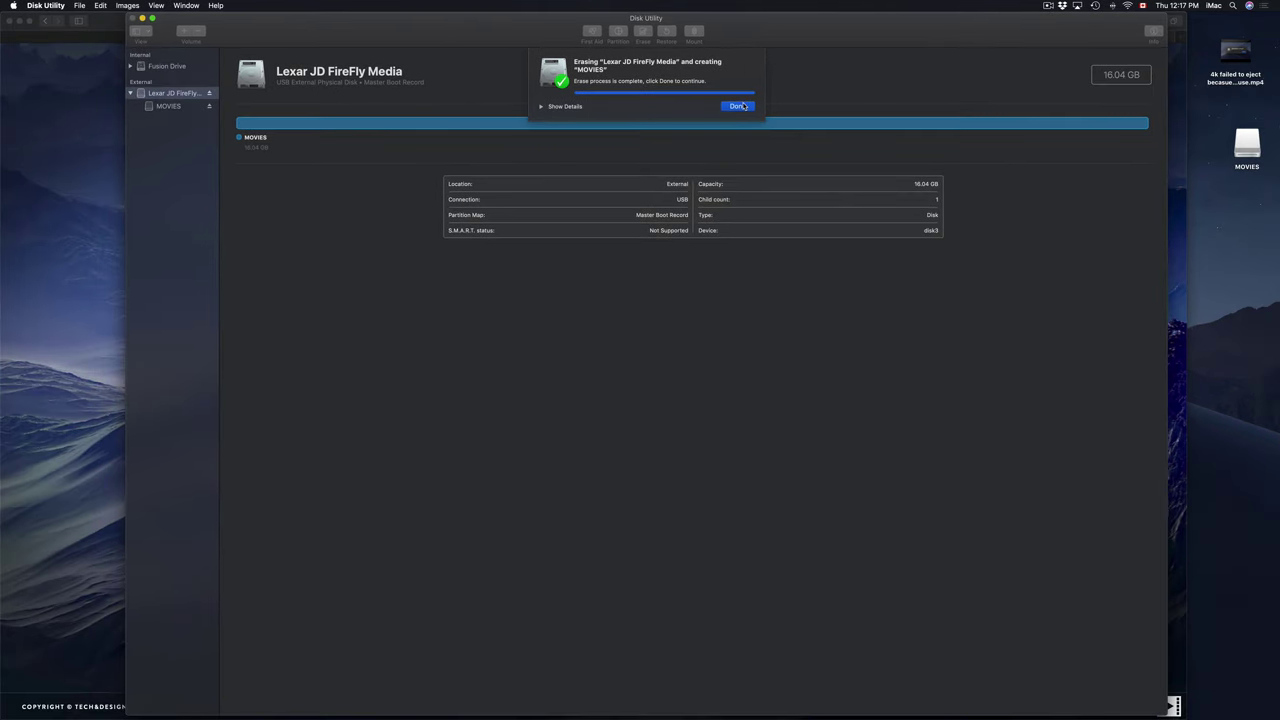
left_click(739, 106)
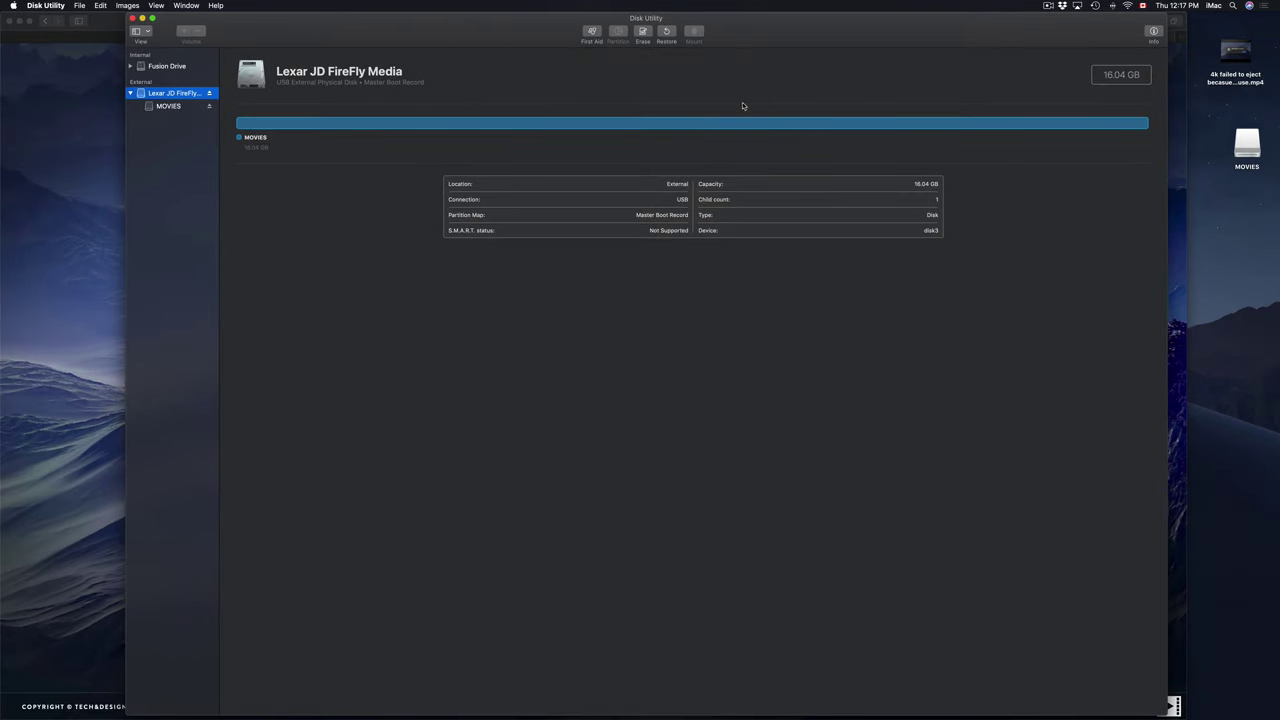
- Open a new Finder window showing the empty MOVIES drive's contents
left_click_drag(771, 36, 785, 32)
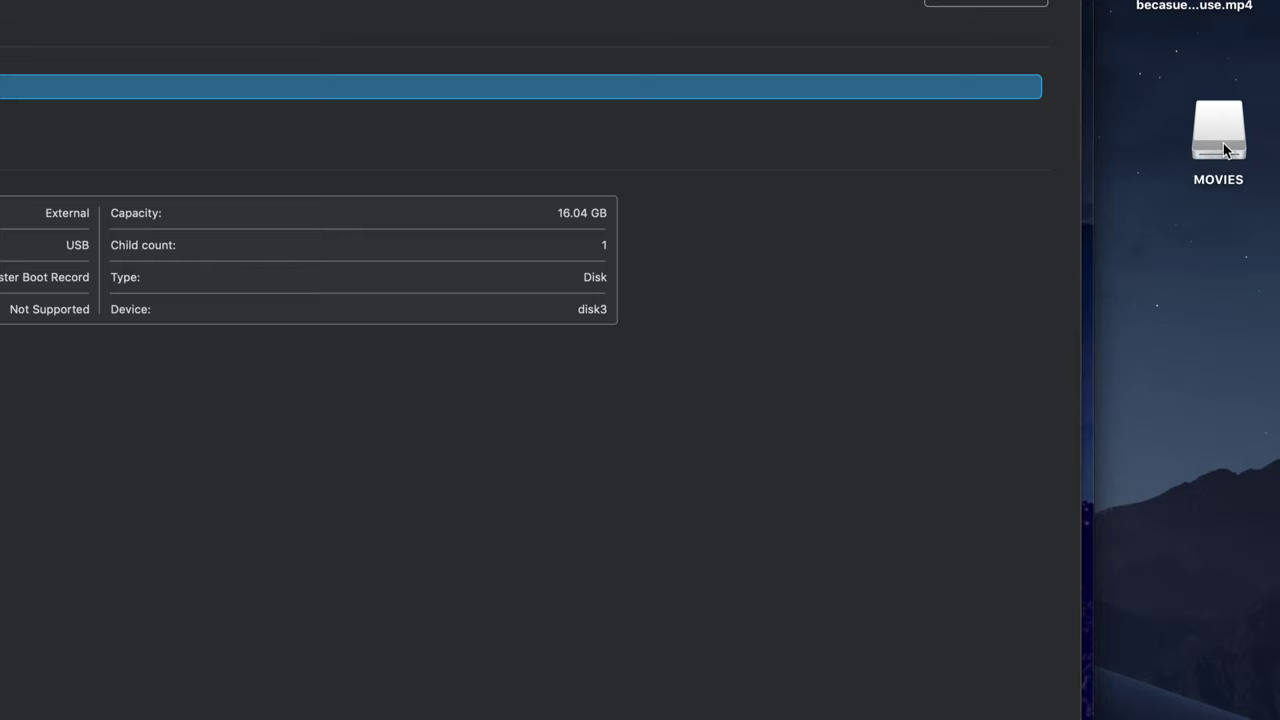
left_click(1223, 143)
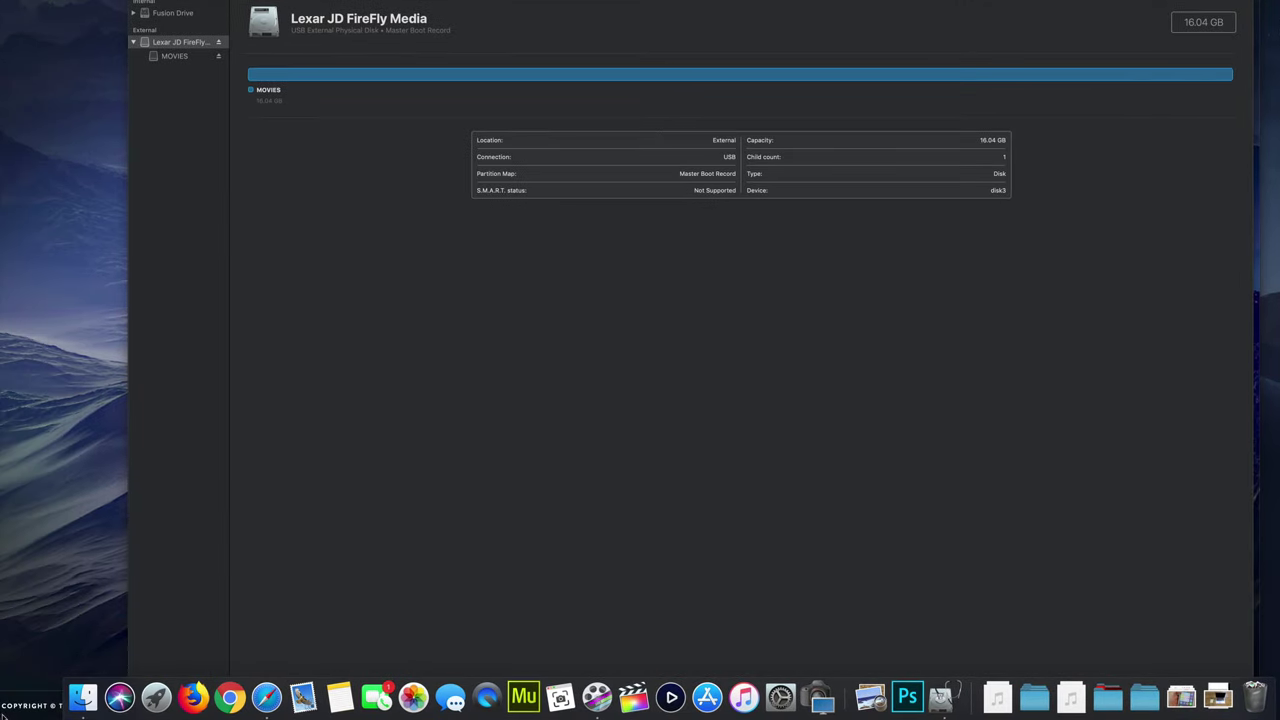
left_click(83, 697)
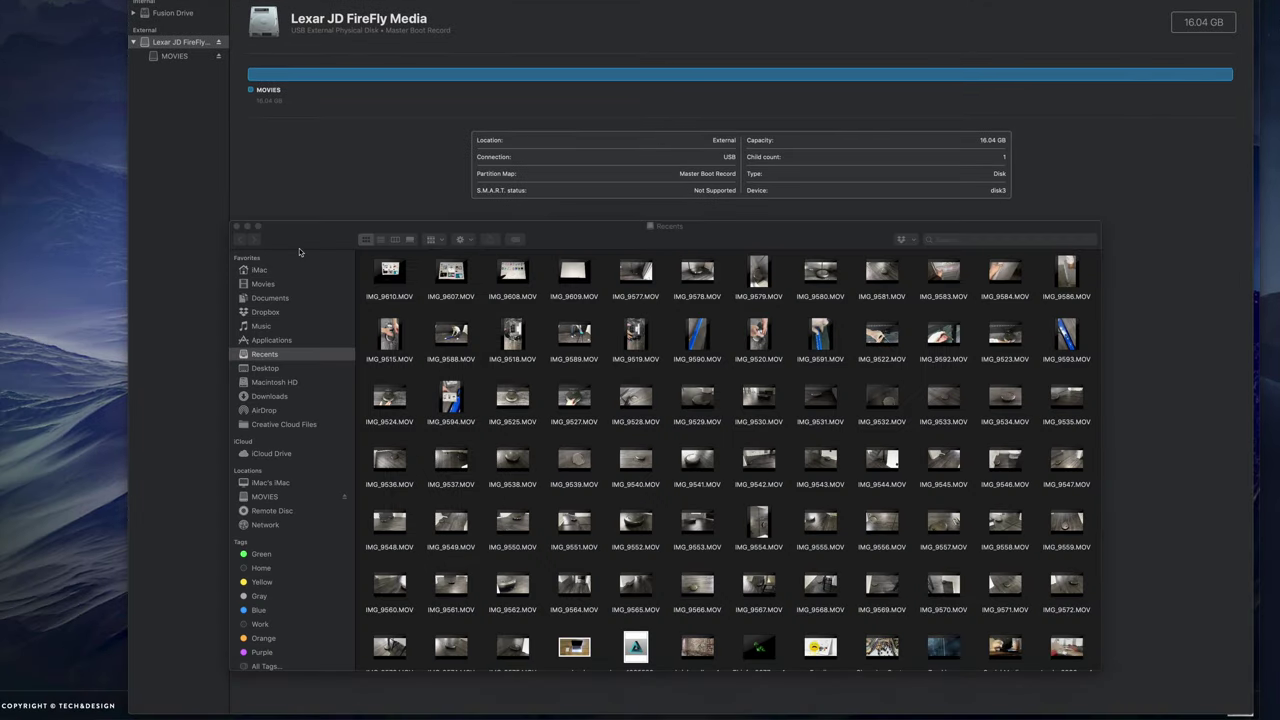
left_click_drag(315, 238, 315, 124)
mouse_move(413, 332)
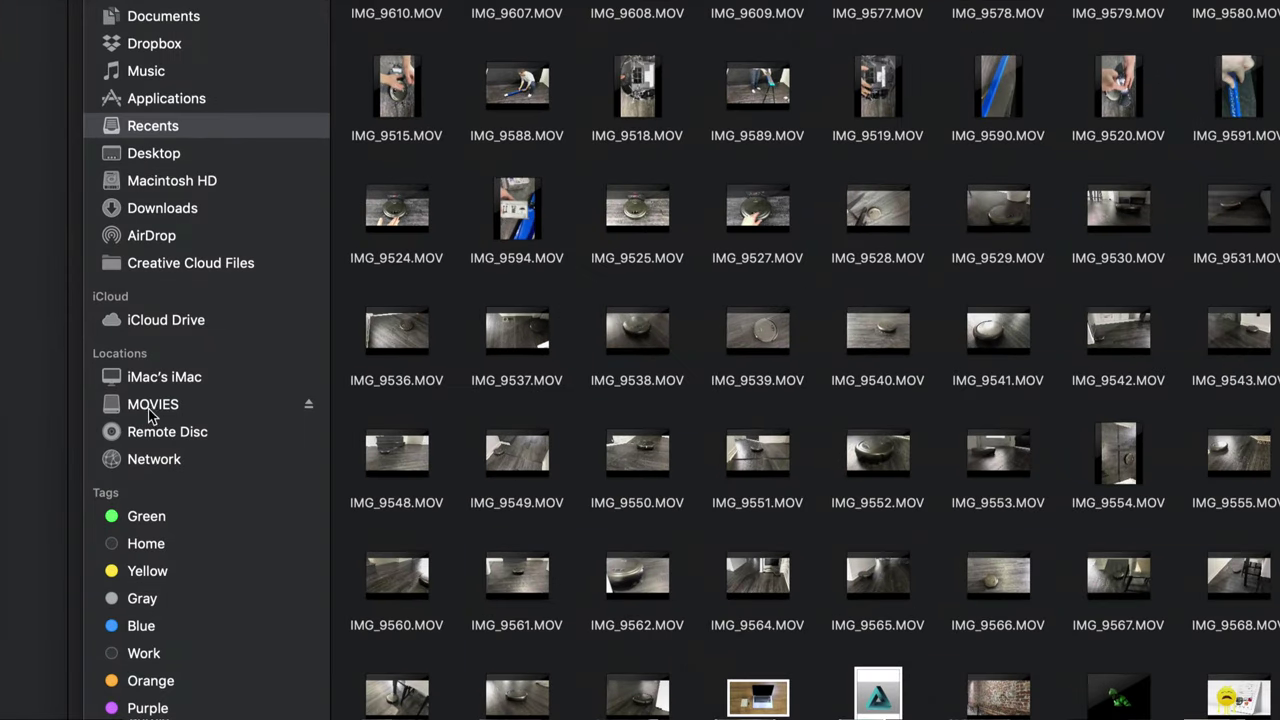
left_click(188, 408)
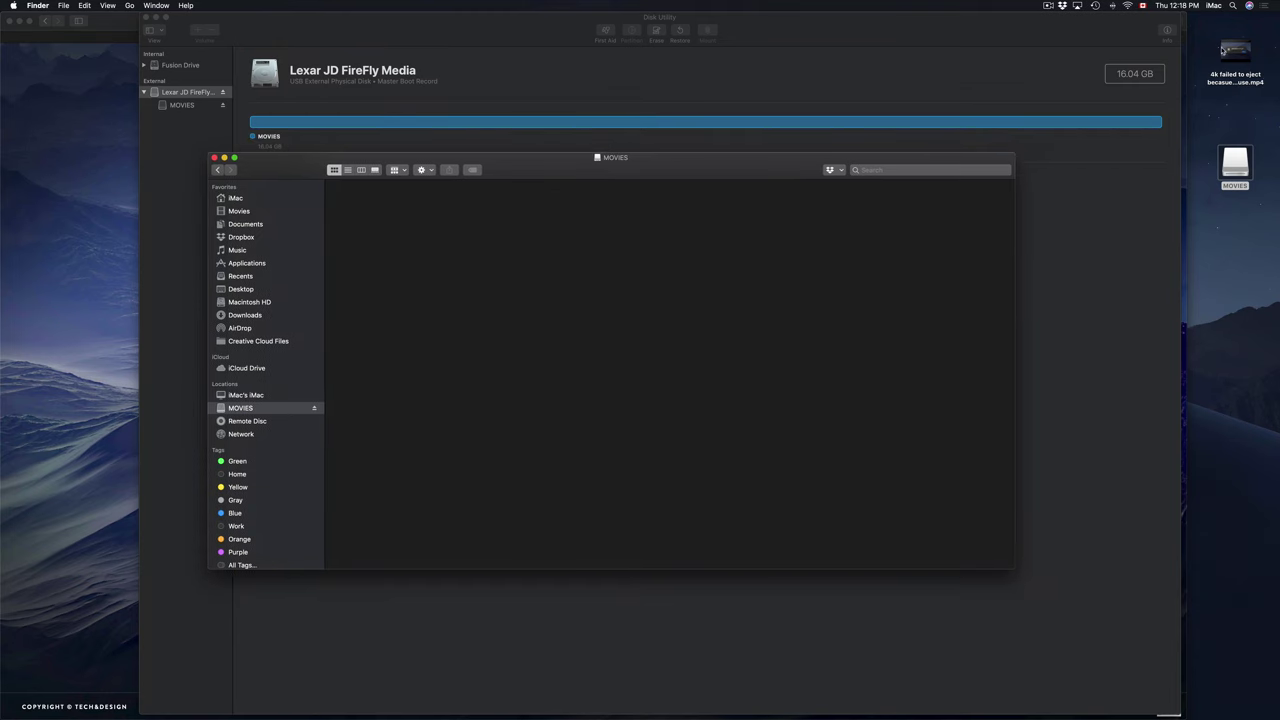
- Copy the desktop file '4k failed to eject becasue...use.mp4' onto the MOVIES drive
left_click_drag(1226, 52, 374, 212)
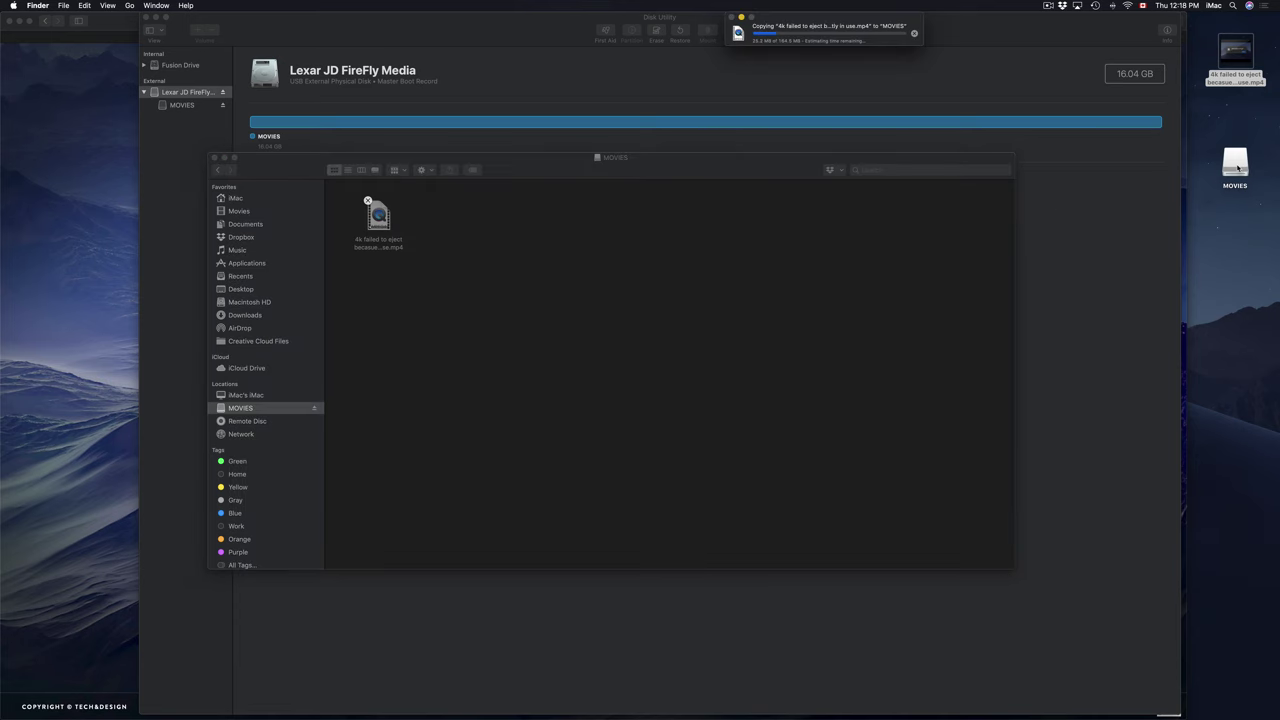
left_click(1238, 170)
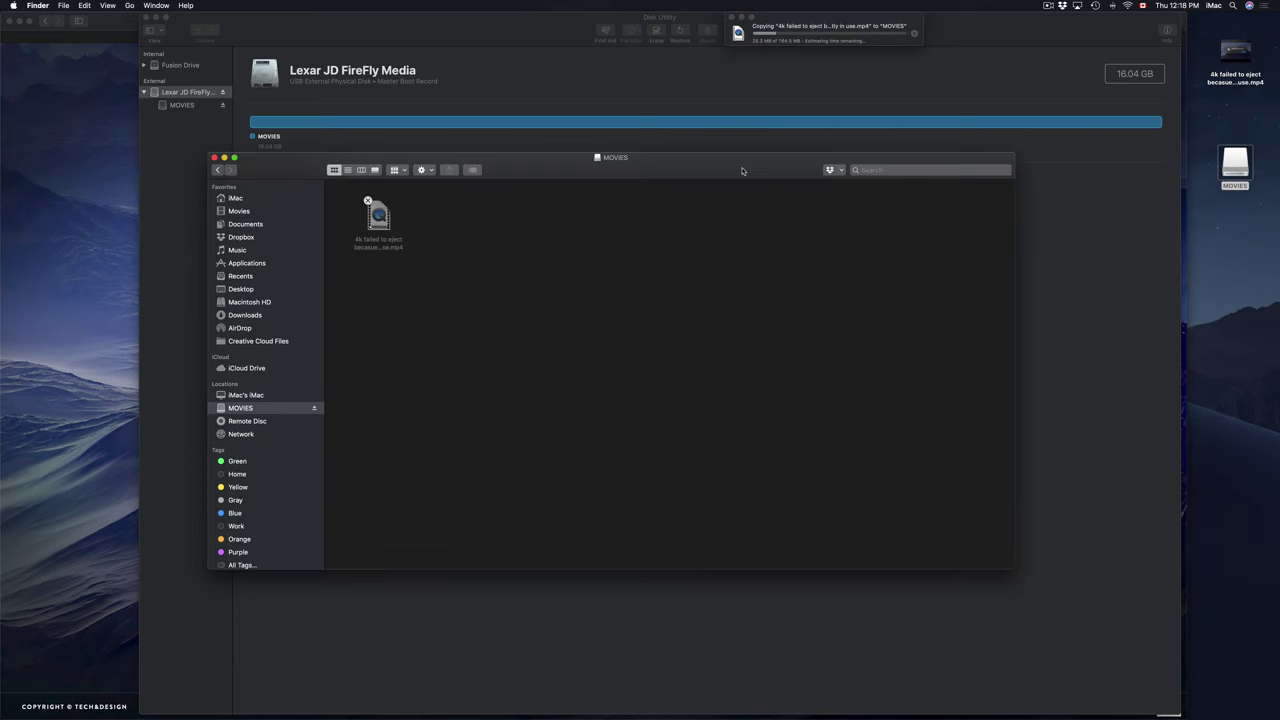
left_click_drag(740, 168, 733, 168)
left_click(1240, 52)
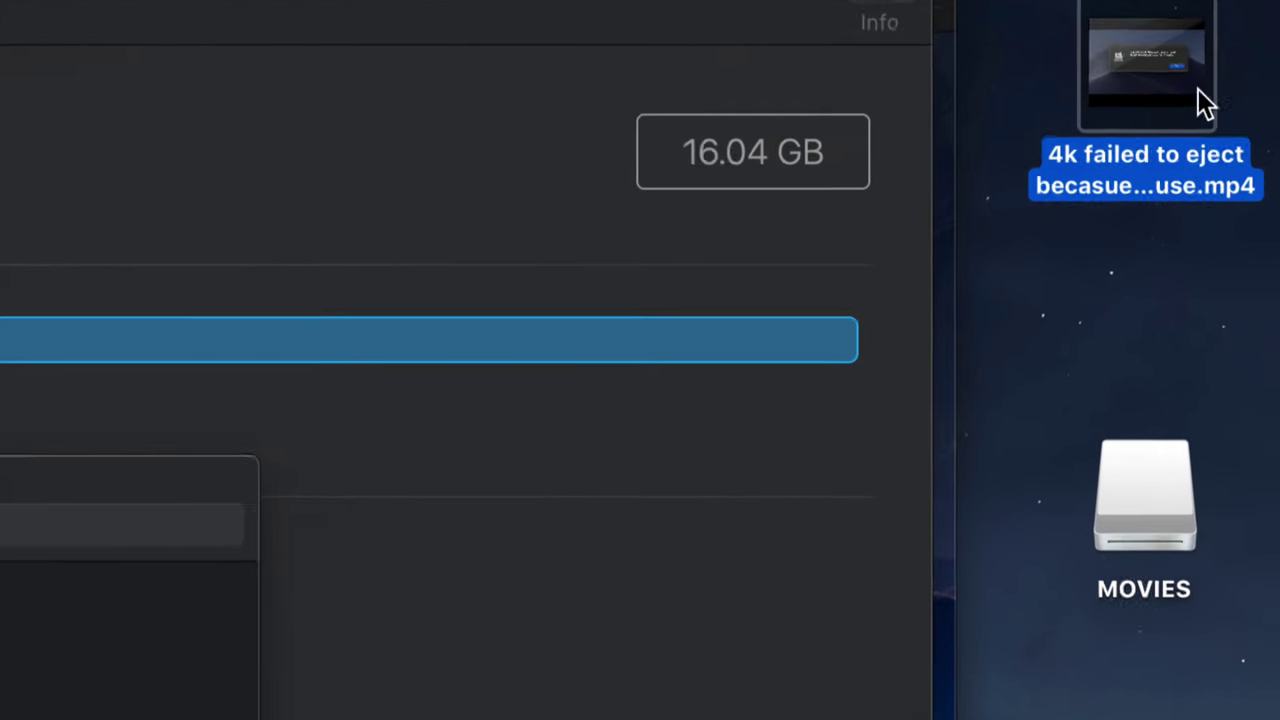
mouse_move(1244, 65)
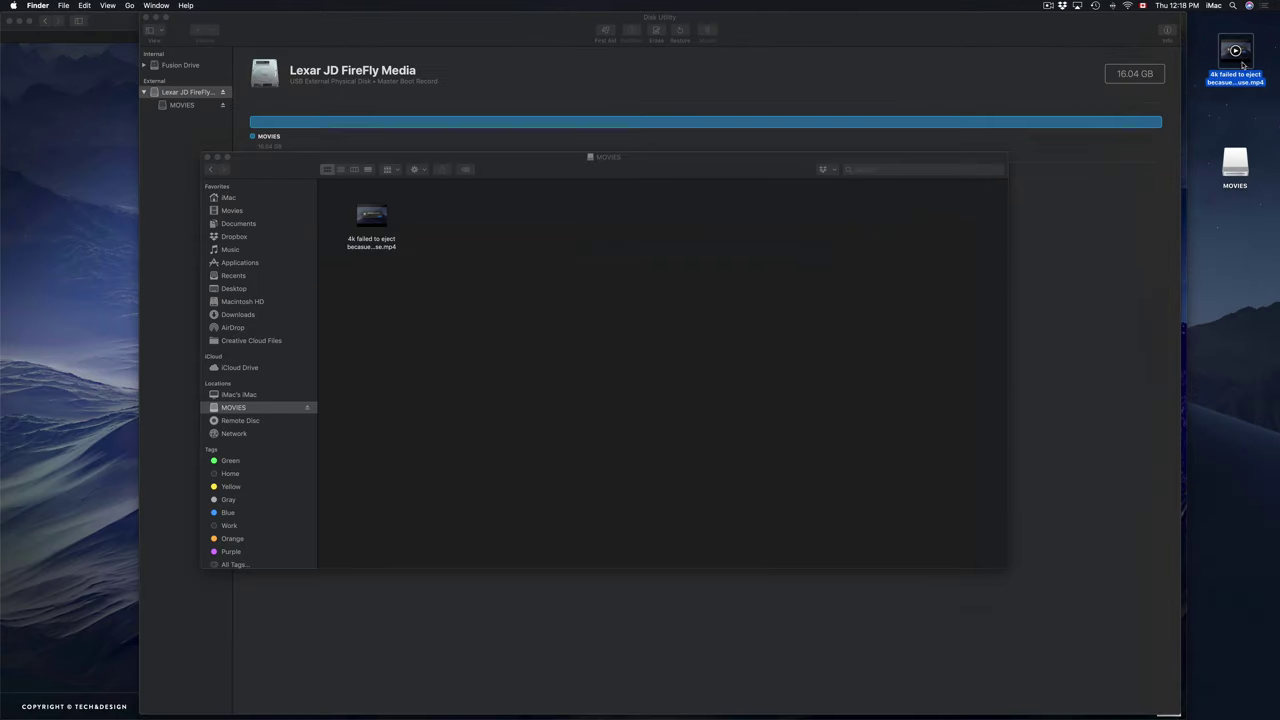
right_click(1218, 107)
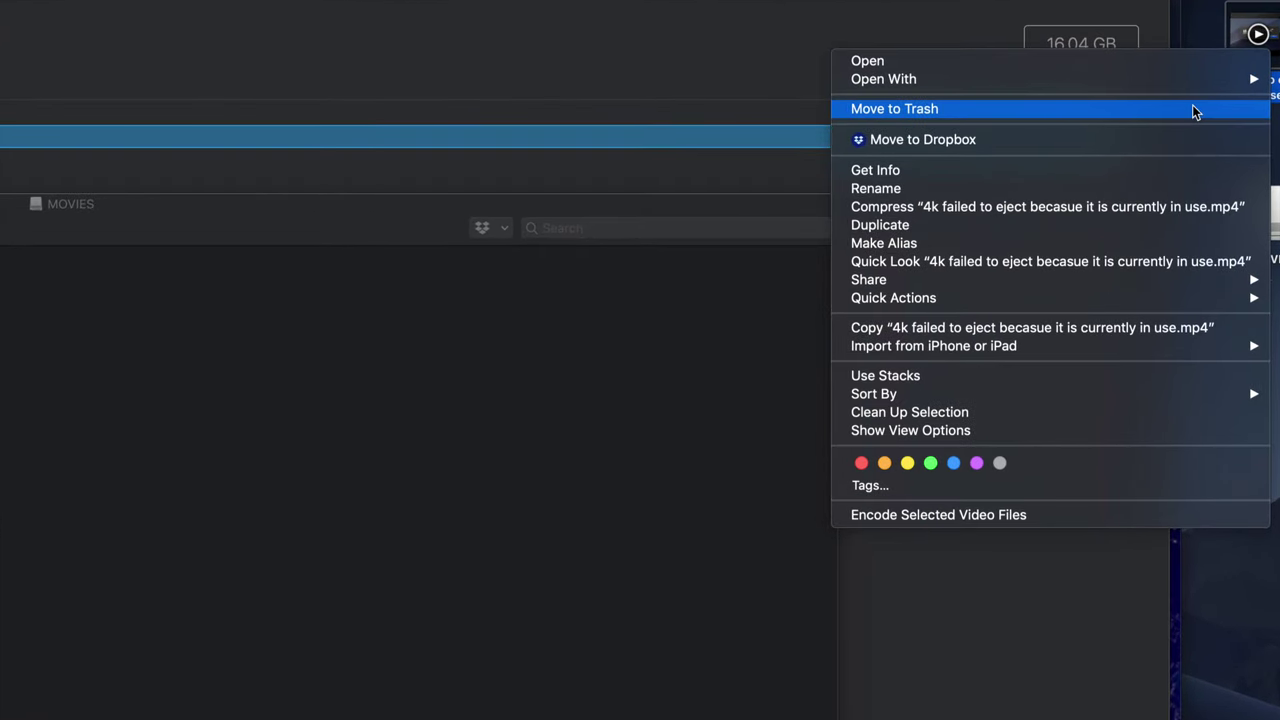
left_click(939, 330)
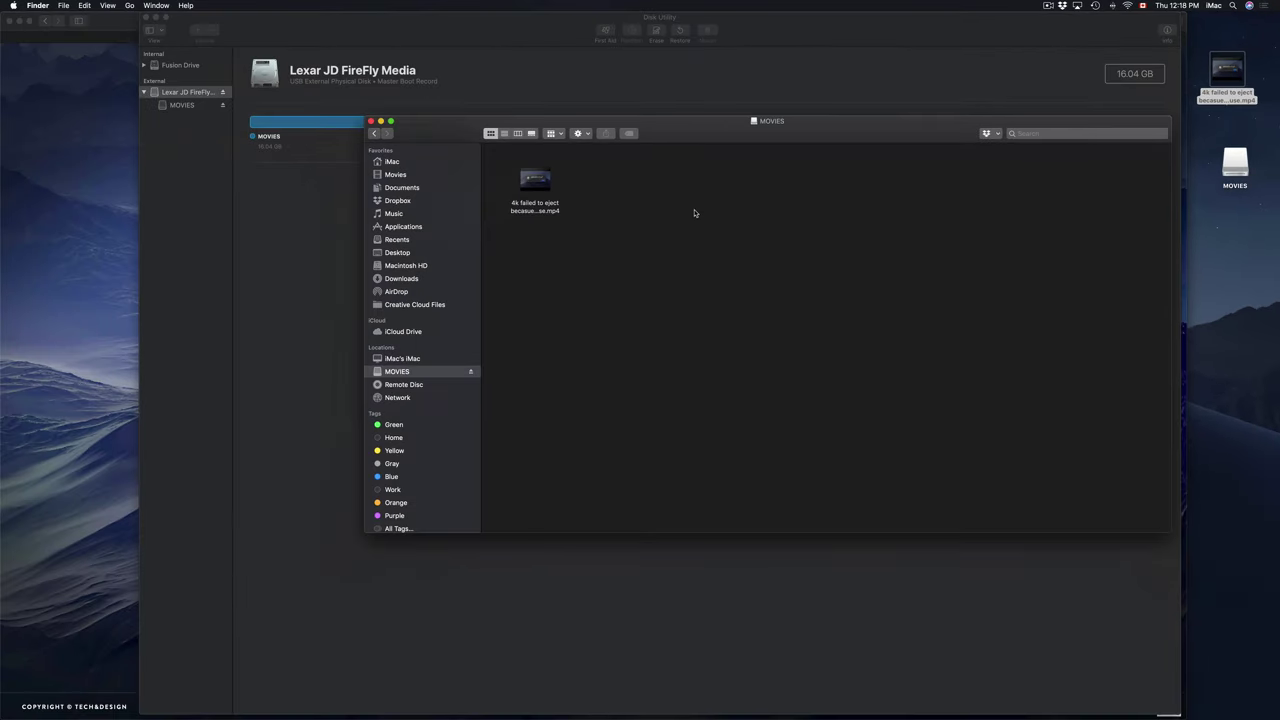
right_click(618, 209)
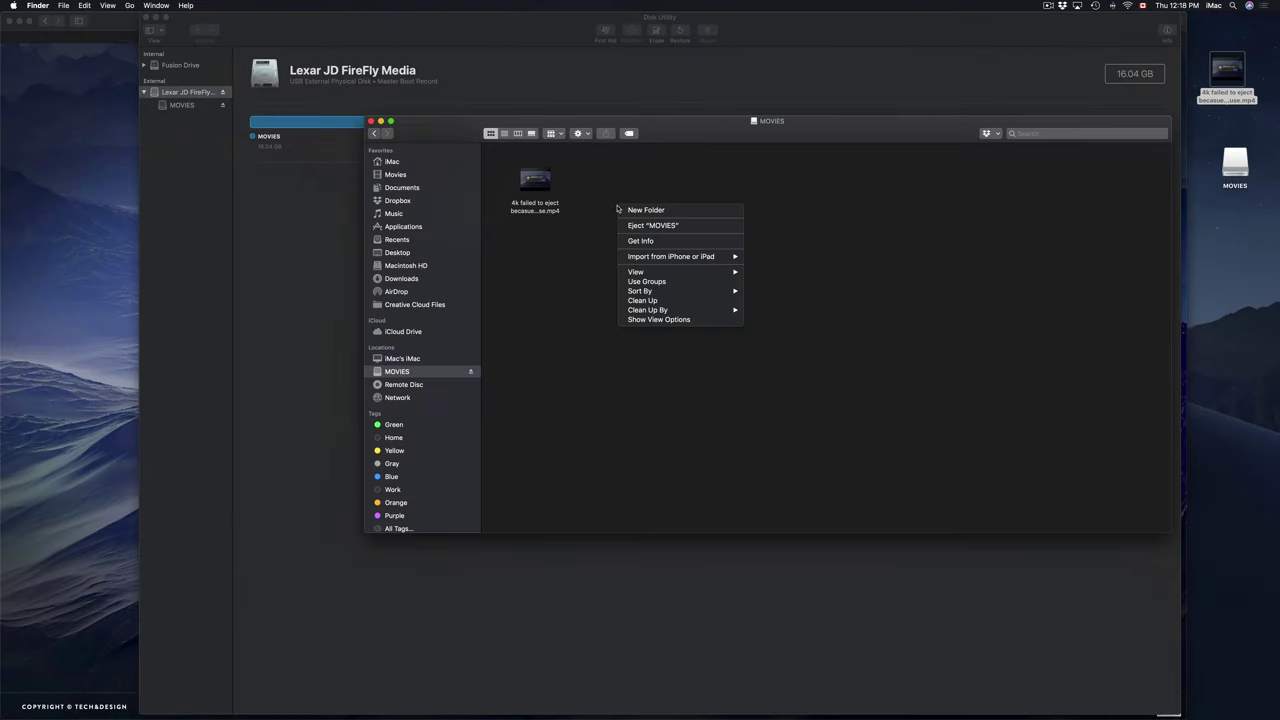
left_click(855, 204)
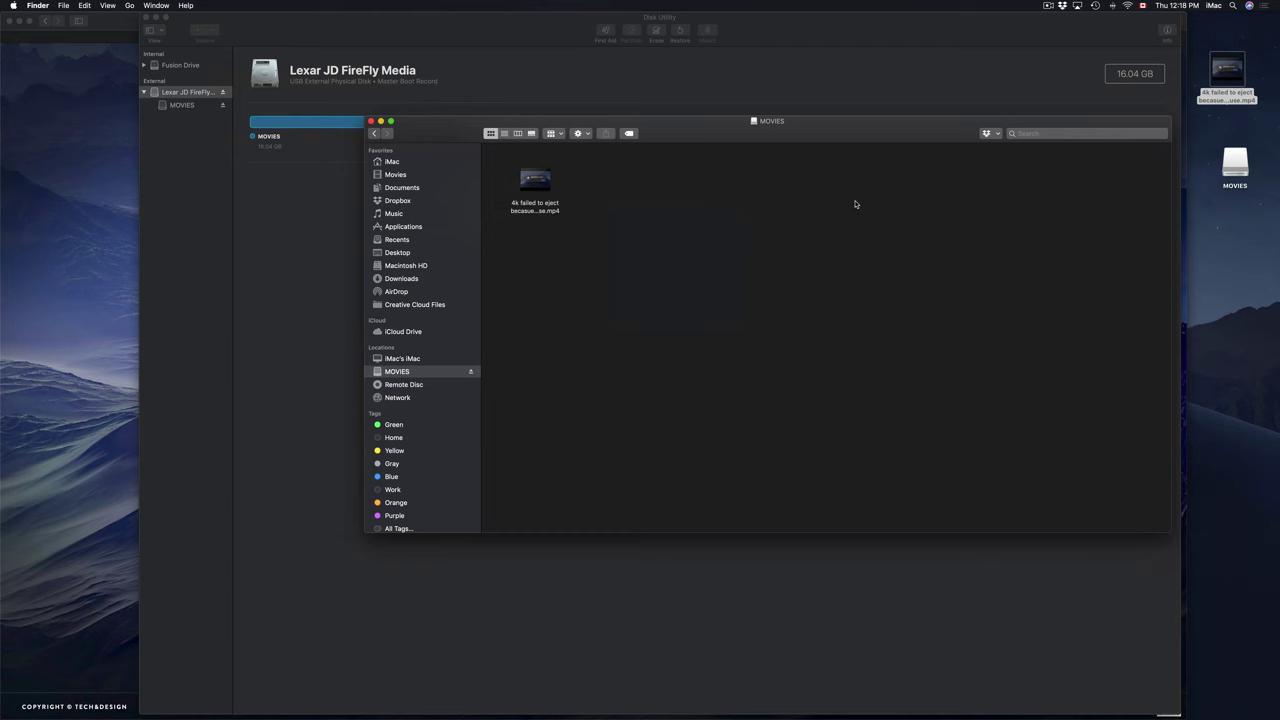